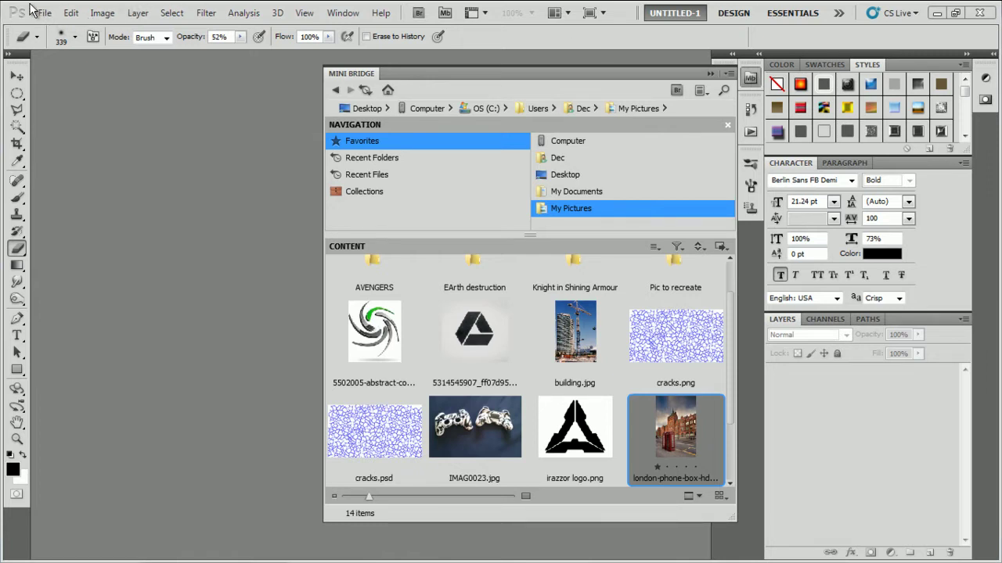
Open london-phone-box-hdr-high-holborn-soler.jpg from Mini Bridge in Camera Raw.
{"action": "left_click", "coordinate": [750, 79]}
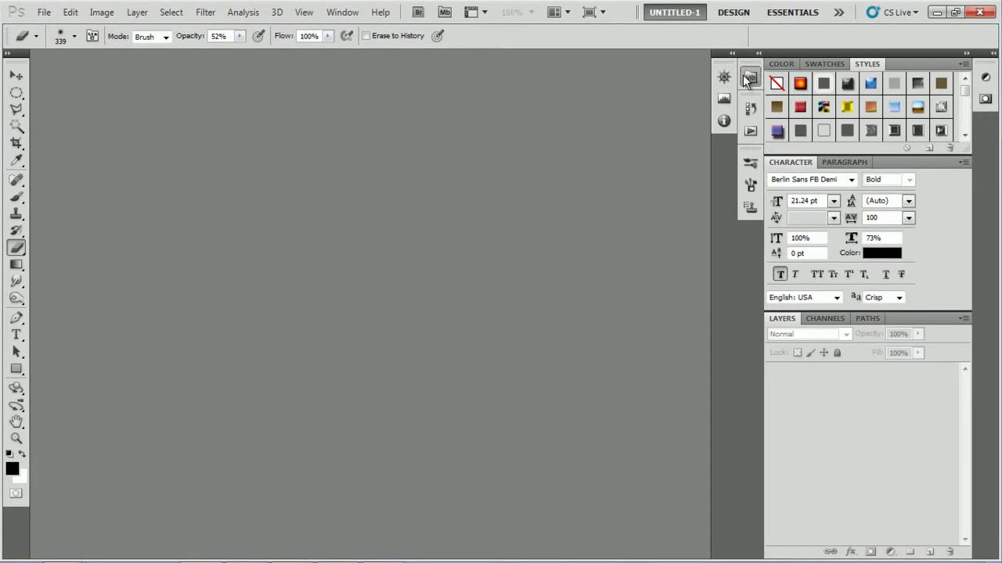
{"action": "left_click", "coordinate": [750, 78]}
{"action": "left_click", "coordinate": [750, 78]}
{"action": "left_click", "coordinate": [43, 12]}
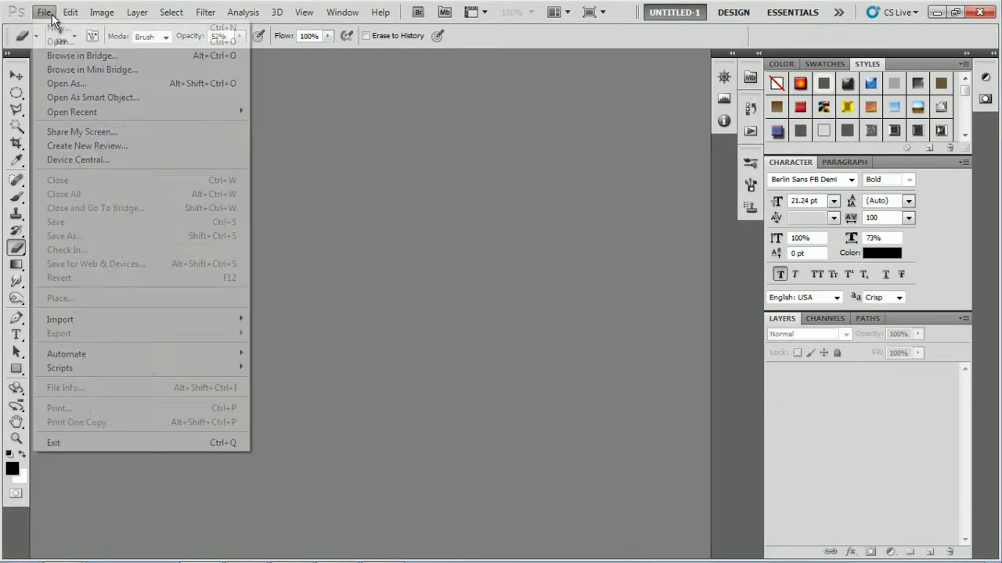
{"action": "left_click", "coordinate": [60, 69]}
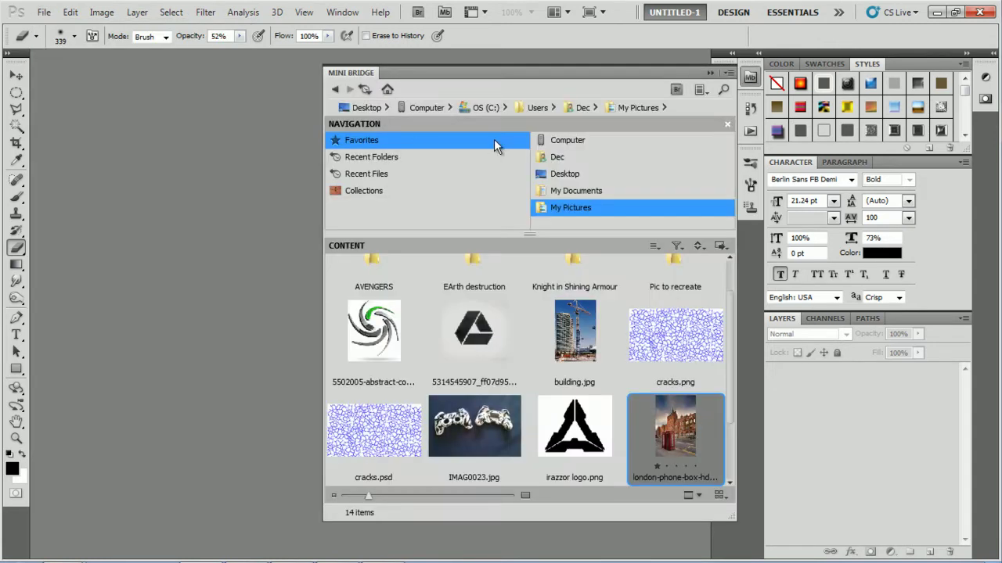
{"action": "right_click", "coordinate": [694, 421]}
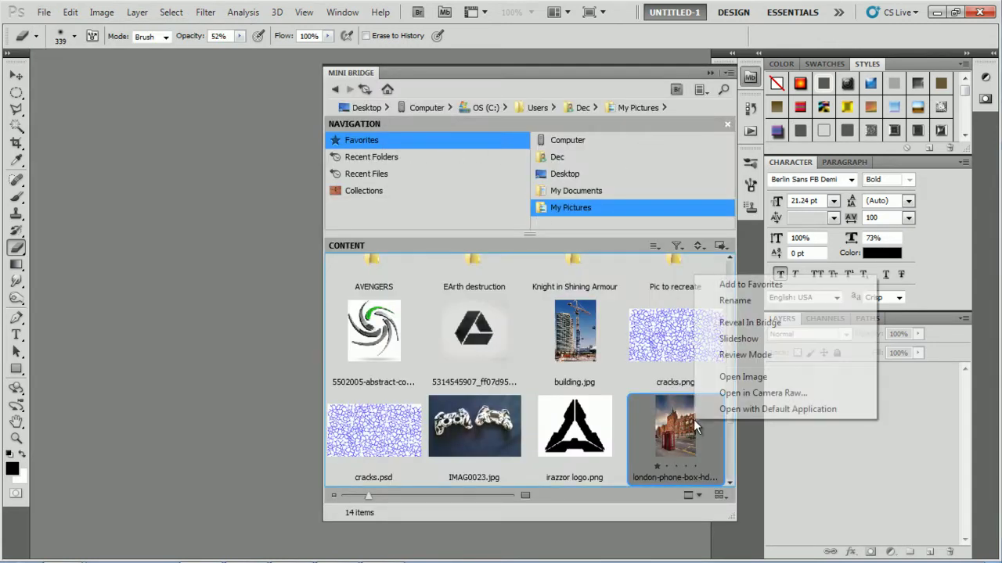
{"action": "left_click", "coordinate": [741, 395]}
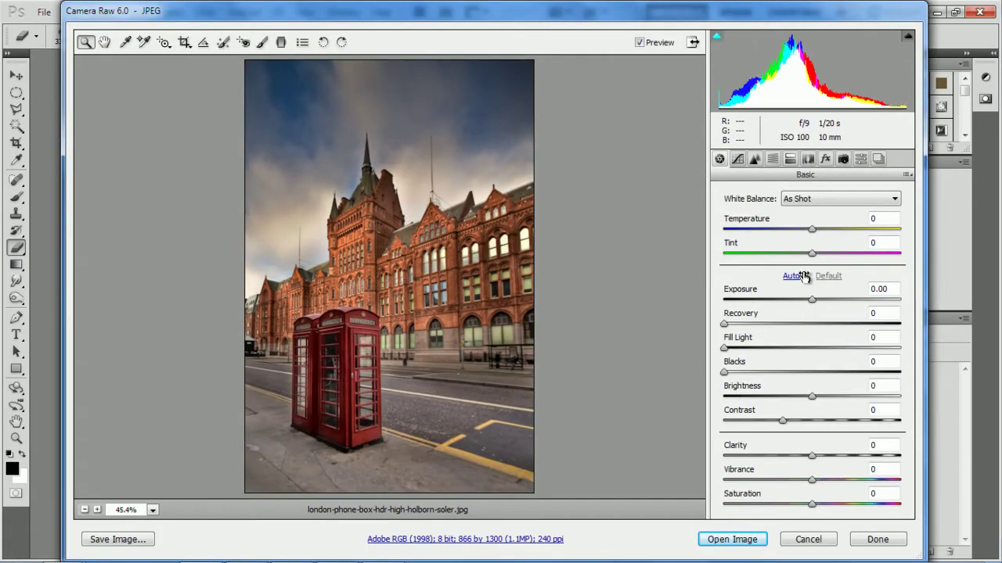
Show the HSL Saturation sliders and zoom the preview to frame the phone box.
{"action": "left_click", "coordinate": [773, 159]}
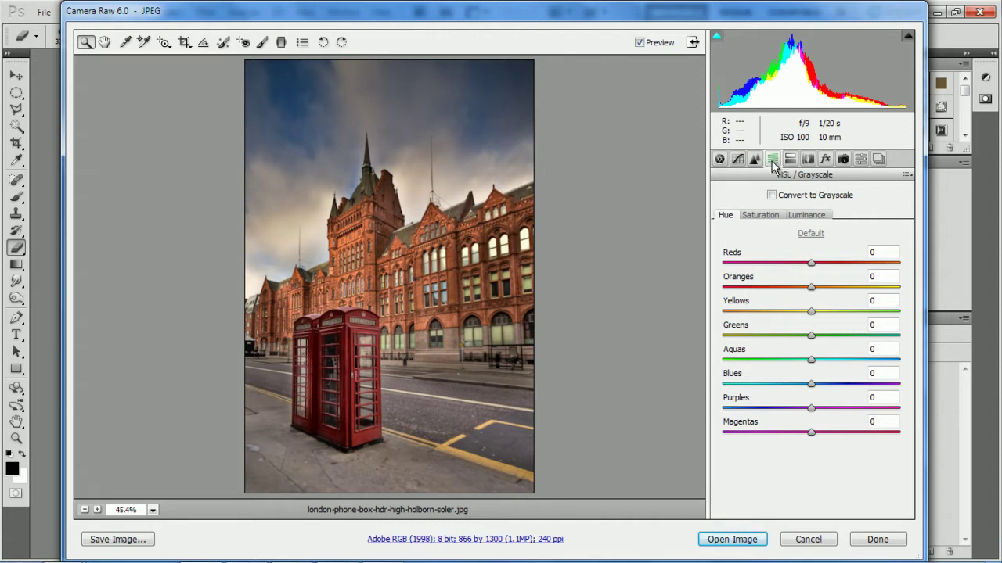
{"action": "left_click", "coordinate": [757, 216]}
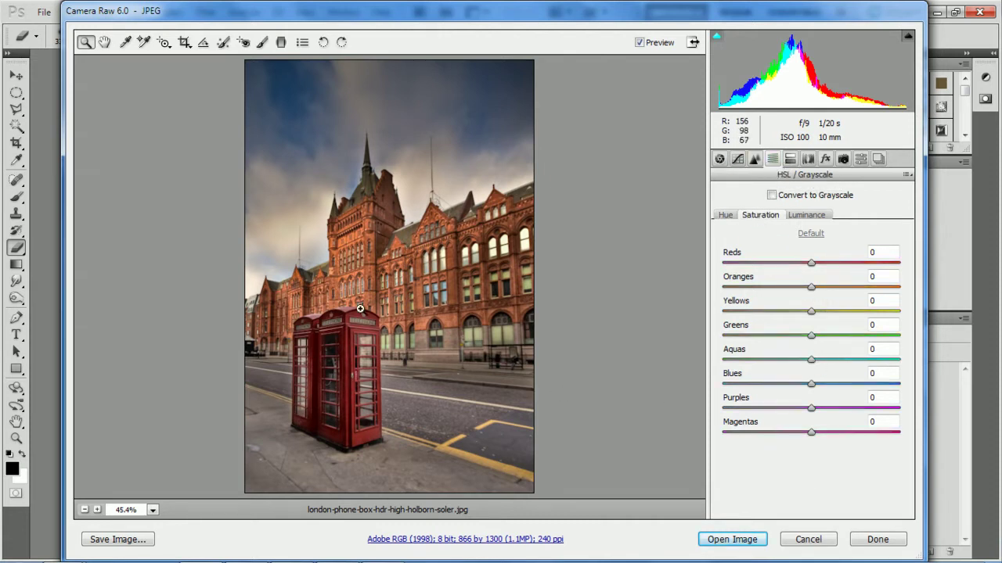
{"action": "left_click", "coordinate": [342, 332]}
{"action": "left_click", "coordinate": [342, 332]}
{"action": "left_click", "coordinate": [342, 333]}
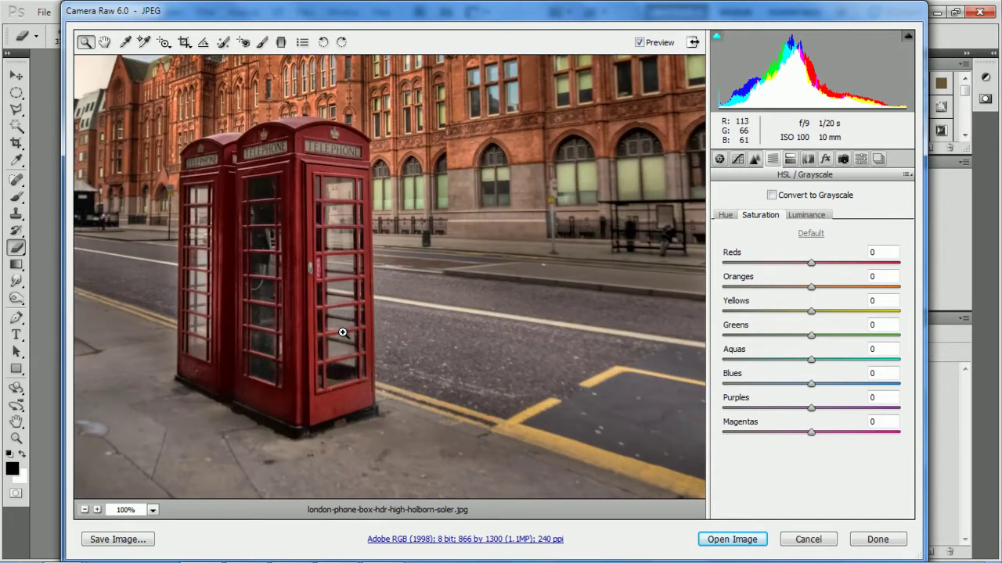
{"action": "left_click", "coordinate": [342, 333], "text": "alt"}
{"action": "left_click", "coordinate": [342, 332], "text": "alt"}
{"action": "left_click", "coordinate": [342, 332], "text": "alt"}
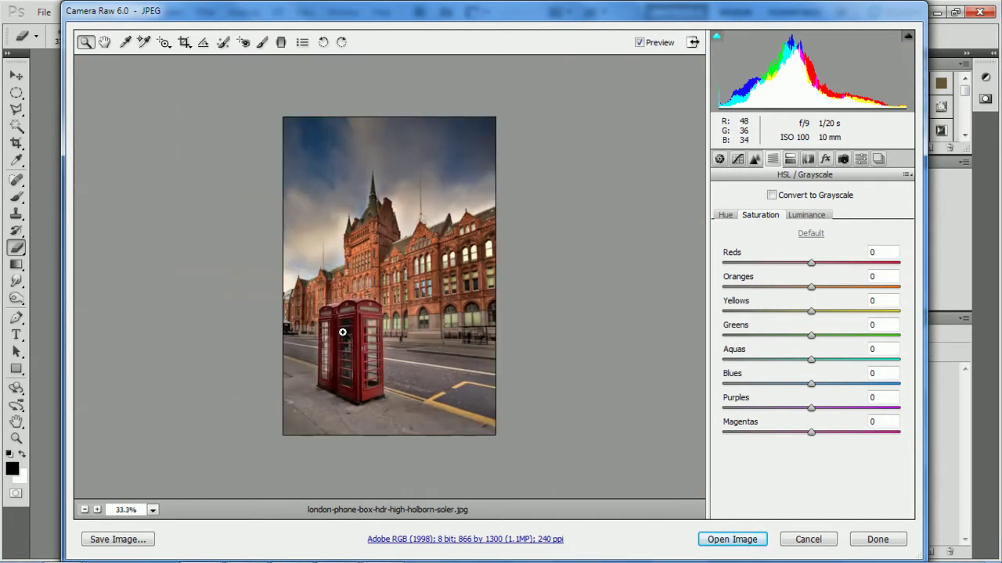
{"action": "left_click", "coordinate": [342, 333]}
Set Magentas through Oranges saturation to -100 and Reds to +100, then view at 50%.
{"action": "left_click_drag", "start_coordinate": [809, 435], "coordinate": [678, 432]}
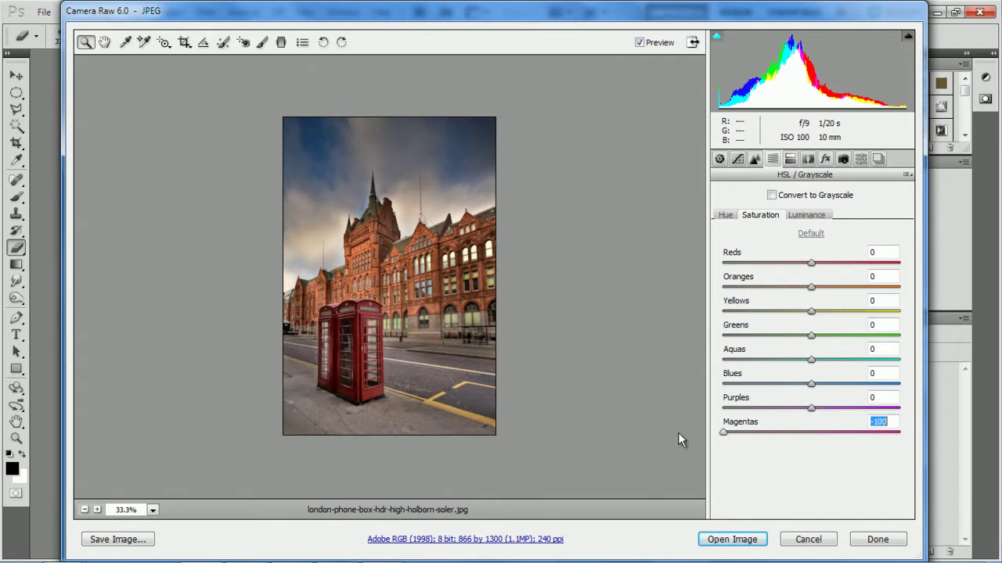
{"action": "left_click_drag", "start_coordinate": [812, 408], "coordinate": [678, 414]}
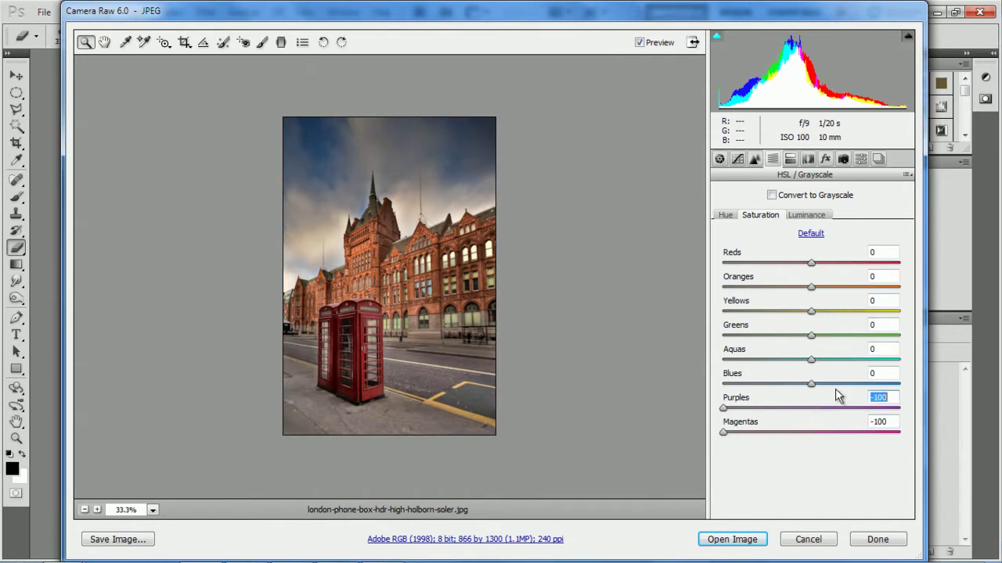
{"action": "left_click_drag", "start_coordinate": [811, 383], "coordinate": [719, 388]}
{"action": "left_click_drag", "start_coordinate": [811, 360], "coordinate": [739, 367]}
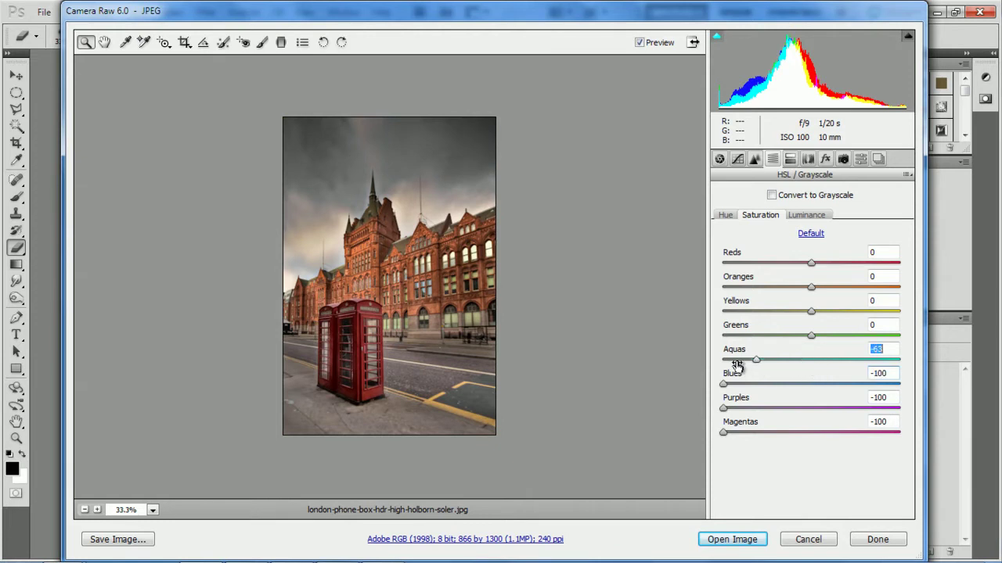
{"action": "left_click_drag", "start_coordinate": [812, 336], "coordinate": [723, 338]}
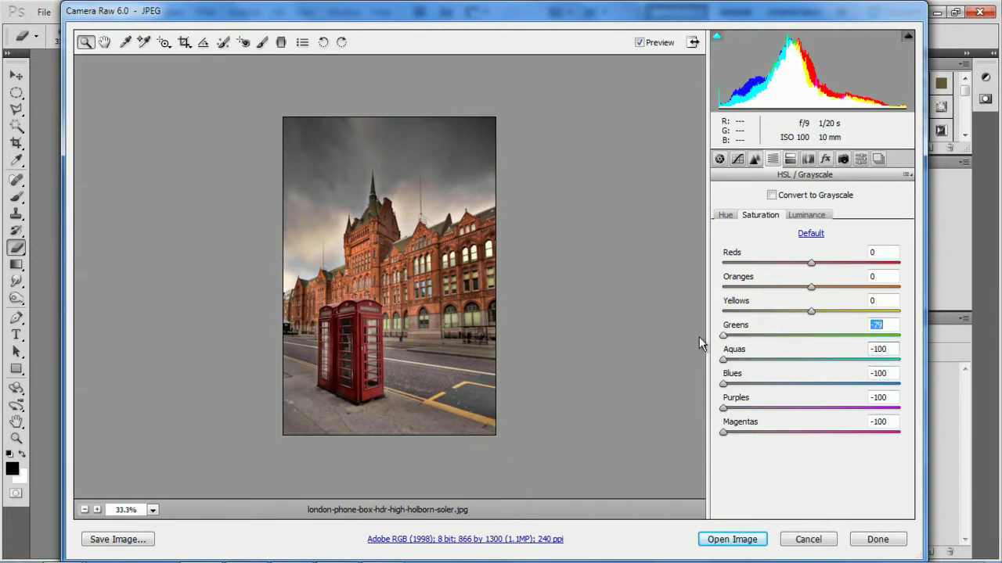
{"action": "left_click", "coordinate": [812, 313]}
{"action": "left_click_drag", "start_coordinate": [676, 309], "coordinate": [674, 312]}
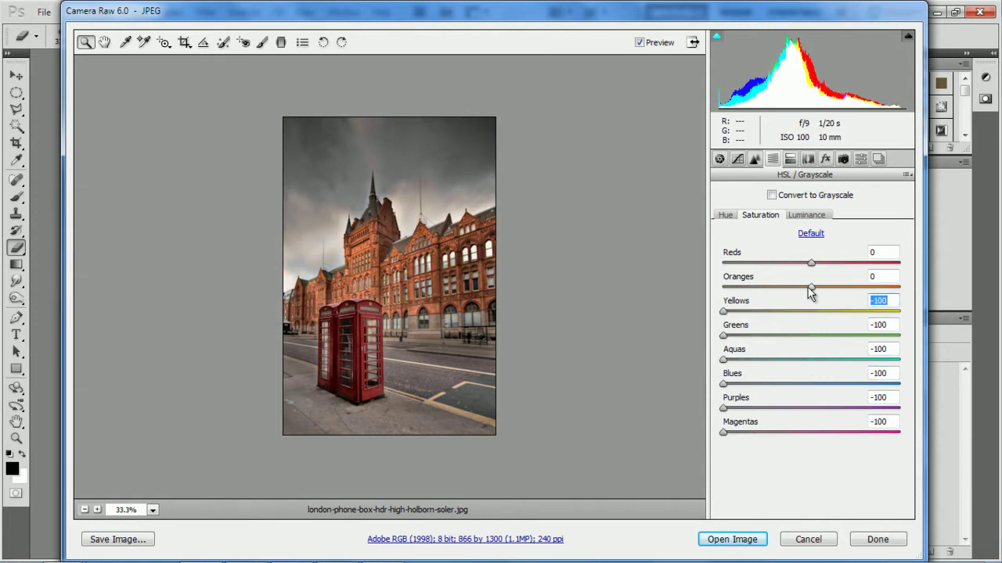
{"action": "left_click", "coordinate": [810, 287]}
{"action": "left_click_drag", "start_coordinate": [816, 287], "coordinate": [703, 293]}
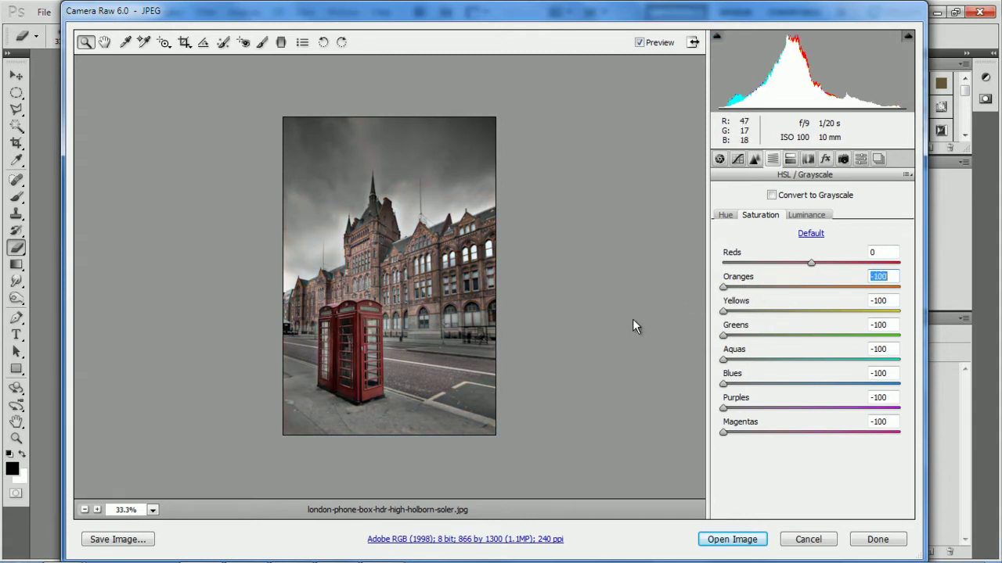
{"action": "left_click_drag", "start_coordinate": [813, 263], "coordinate": [900, 263]}
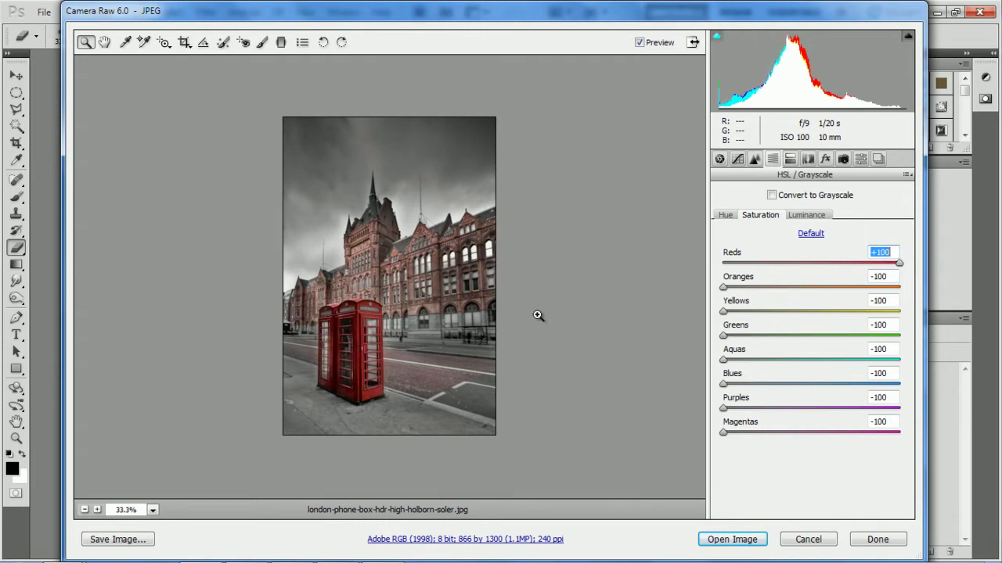
{"action": "left_click", "coordinate": [390, 269]}
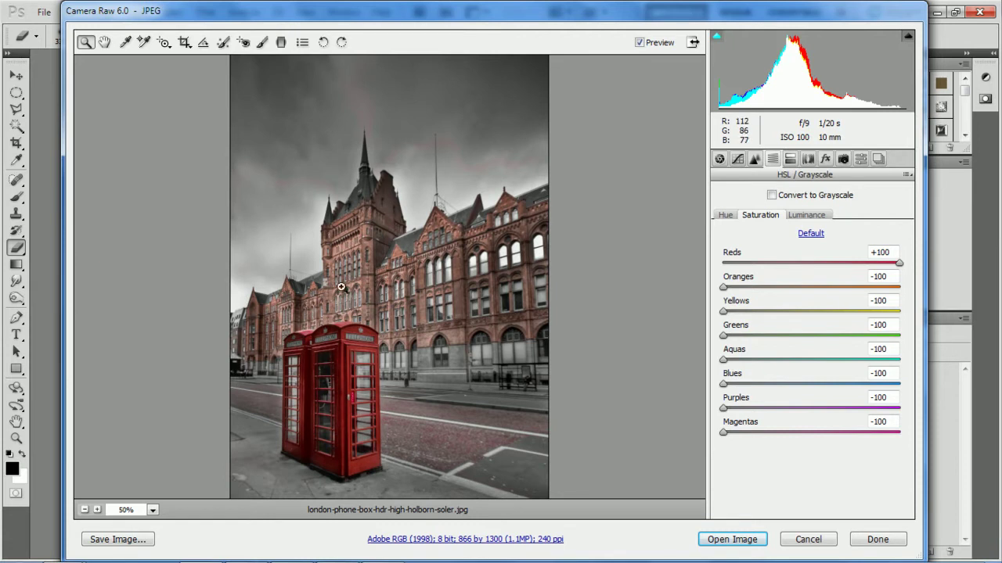
Paint the right-hand building grey with the Adjustment Brush at Saturation -100, Size 22.
{"action": "left_click", "coordinate": [263, 44]}
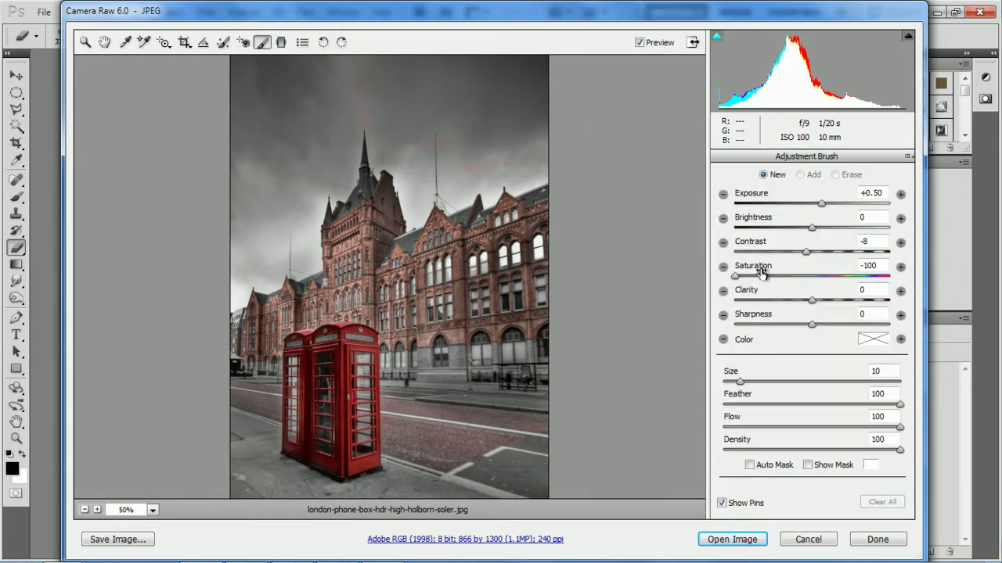
{"action": "mouse_move", "coordinate": [735, 278]}
{"action": "left_mouse_down"}
{"action": "mouse_move", "coordinate": [857, 283]}
{"action": "mouse_move", "coordinate": [716, 283]}
{"action": "left_mouse_up"}
{"action": "left_click_drag", "start_coordinate": [740, 382], "coordinate": [761, 382]}
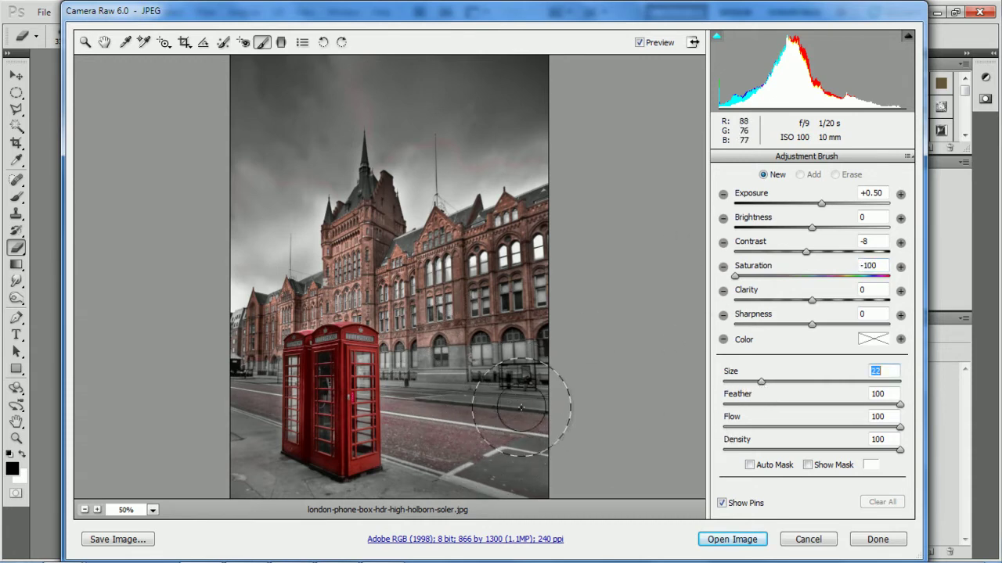
{"action": "mouse_move", "coordinate": [500, 356]}
{"action": "left_mouse_down"}
{"action": "mouse_move", "coordinate": [495, 213]}
{"action": "mouse_move", "coordinate": [290, 191]}
{"action": "mouse_move", "coordinate": [402, 212]}
{"action": "mouse_move", "coordinate": [268, 100]}
{"action": "mouse_move", "coordinate": [429, 82]}
{"action": "mouse_move", "coordinate": [269, 78]}
{"action": "mouse_move", "coordinate": [529, 83]}
{"action": "left_mouse_up"}
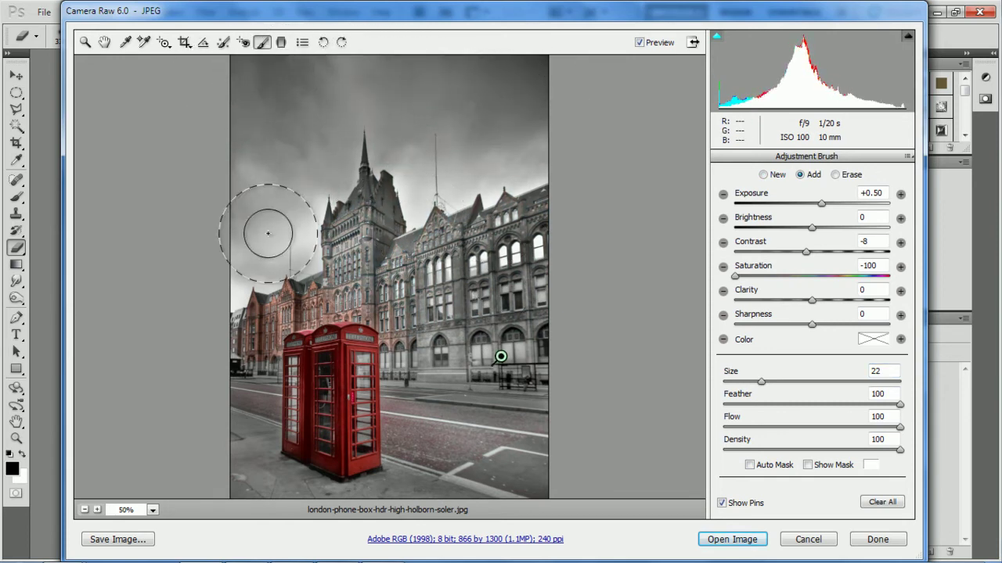
Desaturate the red-brick left building and its details with a smaller brush.
{"action": "left_click_drag", "start_coordinate": [223, 332], "coordinate": [321, 239]}
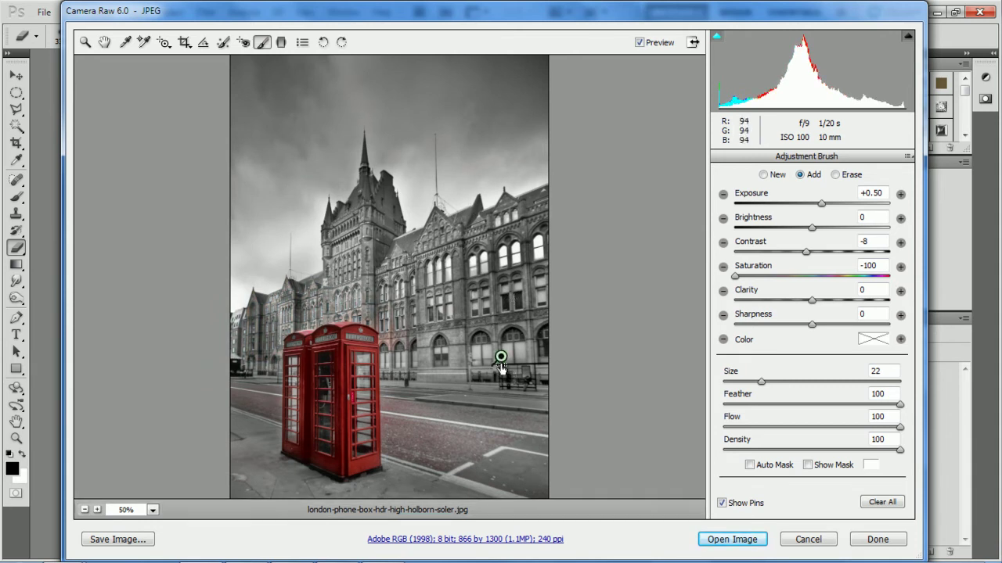
{"action": "left_click_drag", "start_coordinate": [812, 300], "coordinate": [814, 301]}
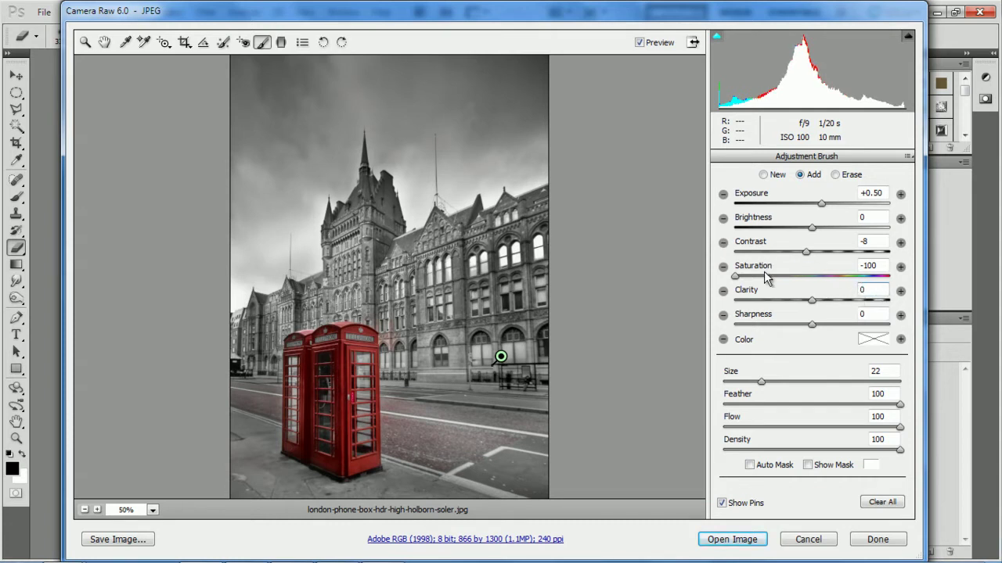
{"action": "left_click_drag", "start_coordinate": [760, 382], "coordinate": [734, 381]}
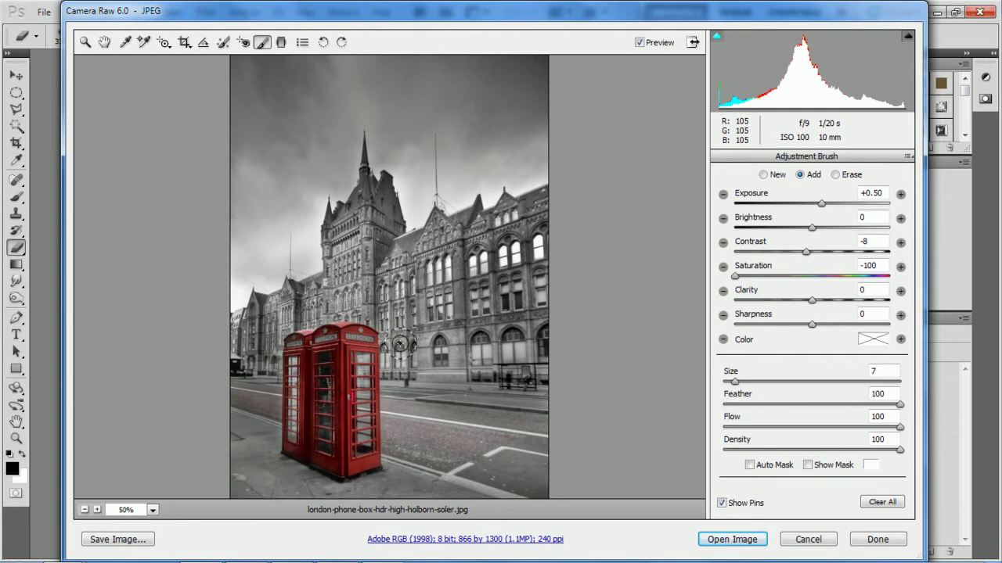
{"action": "mouse_move", "coordinate": [363, 305]}
{"action": "left_mouse_down"}
{"action": "mouse_move", "coordinate": [283, 317]}
{"action": "mouse_move", "coordinate": [265, 332]}
{"action": "mouse_move", "coordinate": [264, 383]}
{"action": "left_mouse_up"}
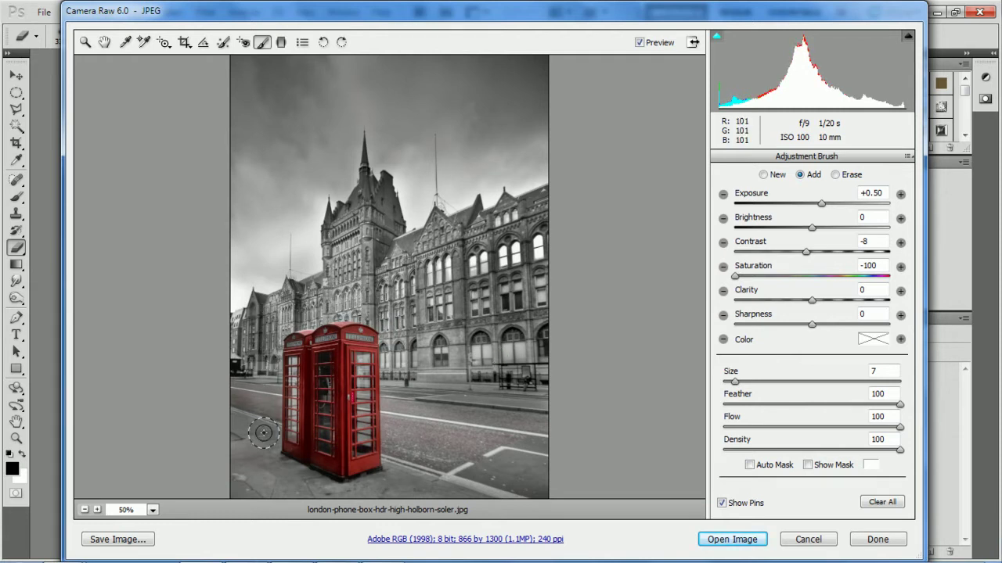
Brush the desaturating adjustment over the road edge, pavement, kerb, sky and building.
{"action": "mouse_move", "coordinate": [264, 433]}
{"action": "left_mouse_down"}
{"action": "mouse_move", "coordinate": [259, 481]}
{"action": "mouse_move", "coordinate": [250, 403]}
{"action": "mouse_move", "coordinate": [237, 383]}
{"action": "mouse_move", "coordinate": [250, 525]}
{"action": "left_mouse_up"}
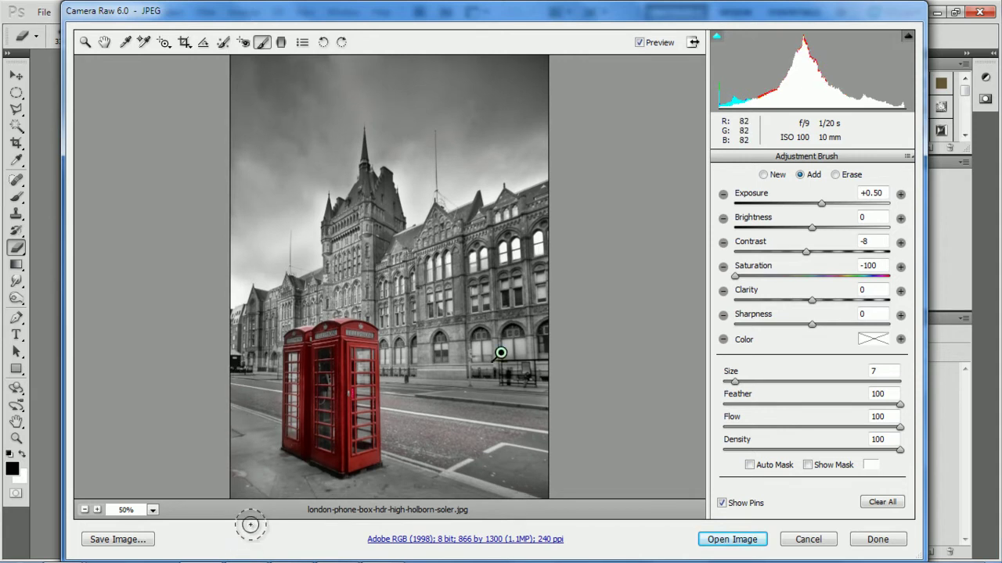
{"action": "mouse_move", "coordinate": [251, 458]}
{"action": "left_mouse_down"}
{"action": "mouse_move", "coordinate": [345, 488]}
{"action": "mouse_move", "coordinate": [416, 459]}
{"action": "mouse_move", "coordinate": [436, 488]}
{"action": "mouse_move", "coordinate": [261, 487]}
{"action": "mouse_move", "coordinate": [394, 493]}
{"action": "mouse_move", "coordinate": [499, 418]}
{"action": "left_mouse_up"}
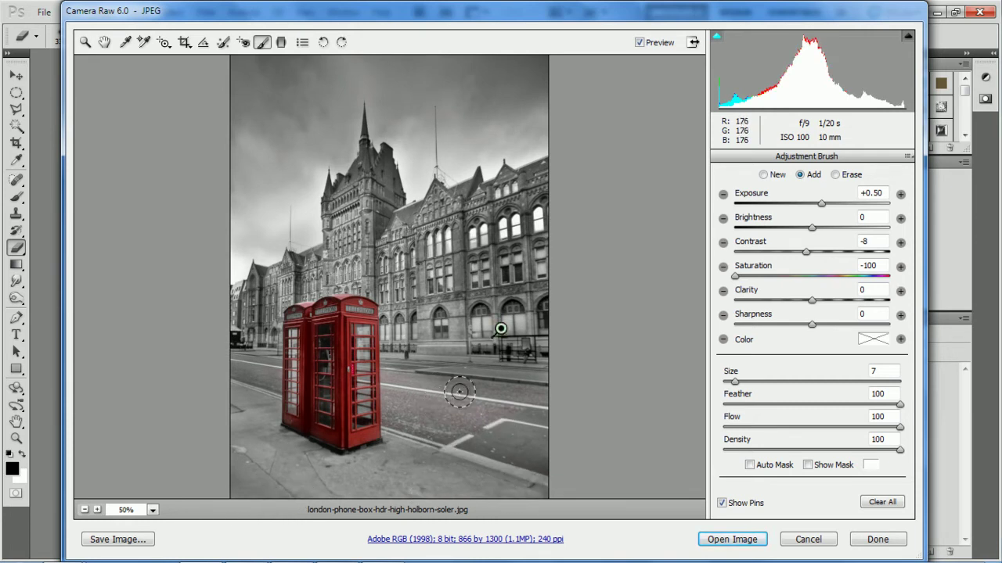
{"action": "mouse_move", "coordinate": [399, 370]}
{"action": "left_mouse_down"}
{"action": "mouse_move", "coordinate": [405, 420]}
{"action": "mouse_move", "coordinate": [393, 381]}
{"action": "left_mouse_up"}
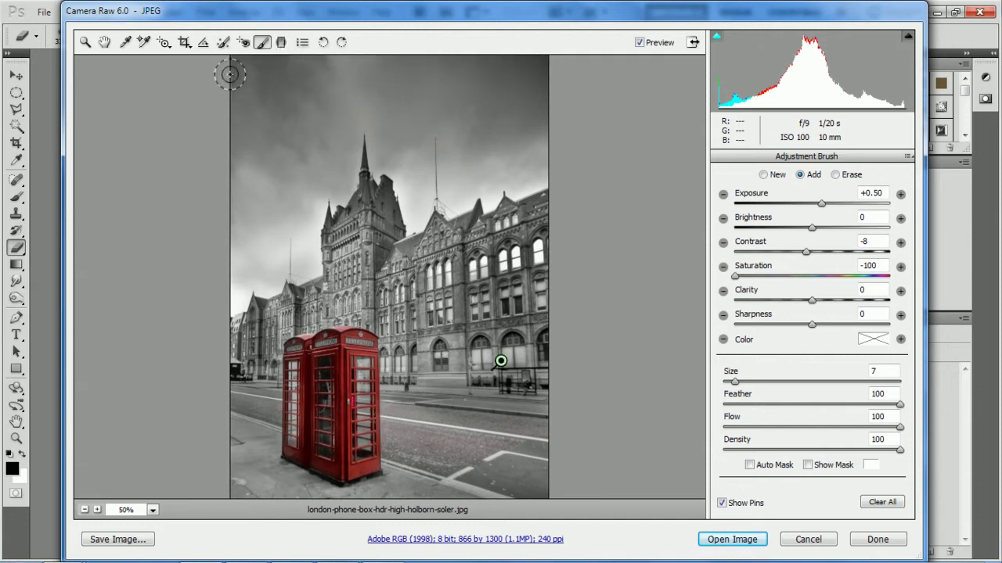
{"action": "mouse_move", "coordinate": [230, 74]}
{"action": "left_mouse_down"}
{"action": "mouse_move", "coordinate": [487, 104]}
{"action": "mouse_move", "coordinate": [309, 100]}
{"action": "mouse_move", "coordinate": [567, 152]}
{"action": "mouse_move", "coordinate": [469, 277]}
{"action": "mouse_move", "coordinate": [532, 279]}
{"action": "left_mouse_up"}
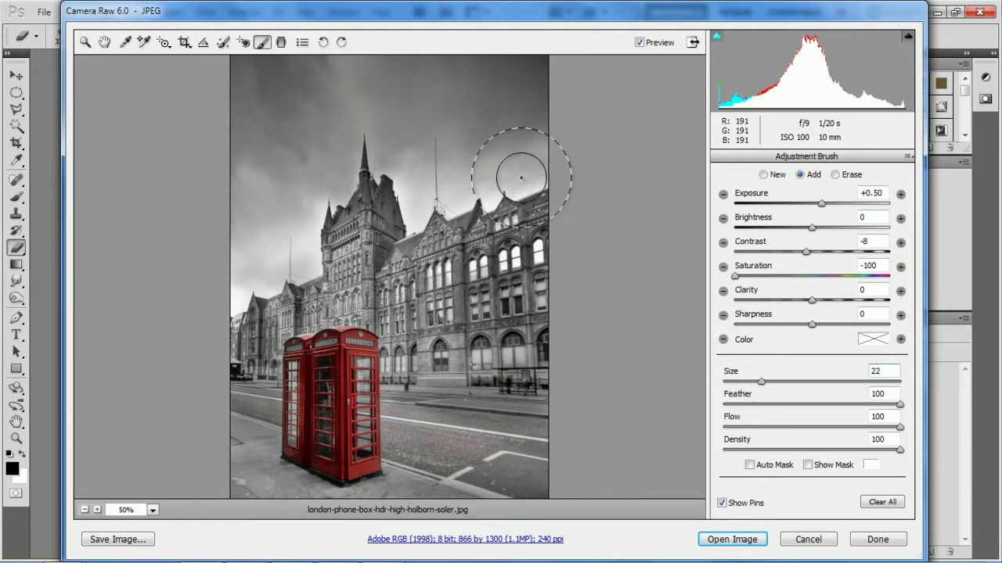
{"action": "mouse_move", "coordinate": [518, 167]}
{"action": "left_mouse_down"}
{"action": "mouse_move", "coordinate": [454, 181]}
{"action": "mouse_move", "coordinate": [436, 304]}
{"action": "mouse_move", "coordinate": [425, 266]}
{"action": "mouse_move", "coordinate": [388, 222]}
{"action": "mouse_move", "coordinate": [313, 168]}
{"action": "mouse_move", "coordinate": [285, 99]}
{"action": "mouse_move", "coordinate": [367, 79]}
{"action": "mouse_move", "coordinate": [429, 136]}
{"action": "mouse_move", "coordinate": [262, 258]}
{"action": "mouse_move", "coordinate": [241, 286]}
{"action": "mouse_move", "coordinate": [260, 267]}
{"action": "mouse_move", "coordinate": [503, 314]}
{"action": "mouse_move", "coordinate": [505, 345]}
{"action": "left_mouse_up"}
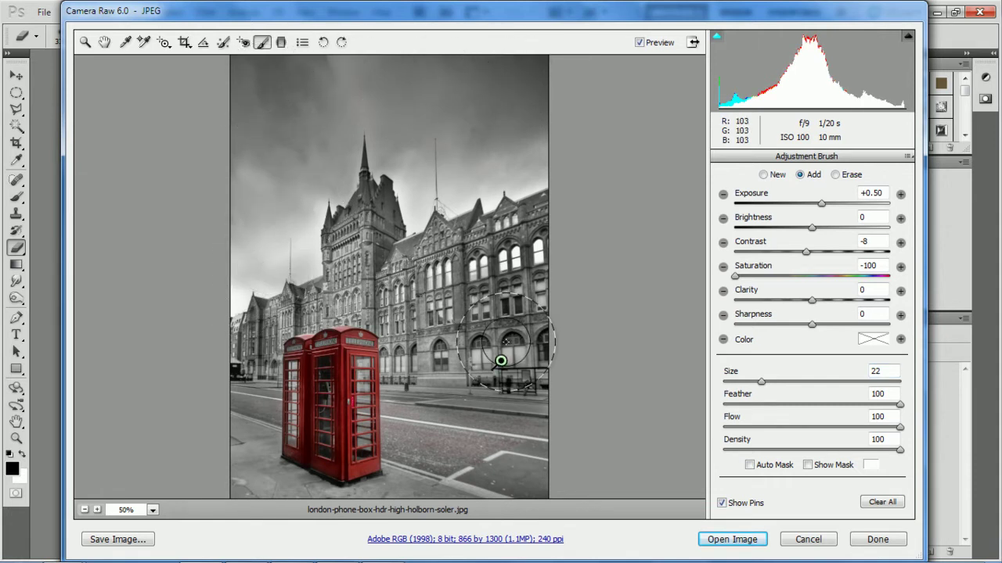
{"action": "scroll", "coordinate": [442, 414], "scroll_direction": "down", "scroll_amount": 1}
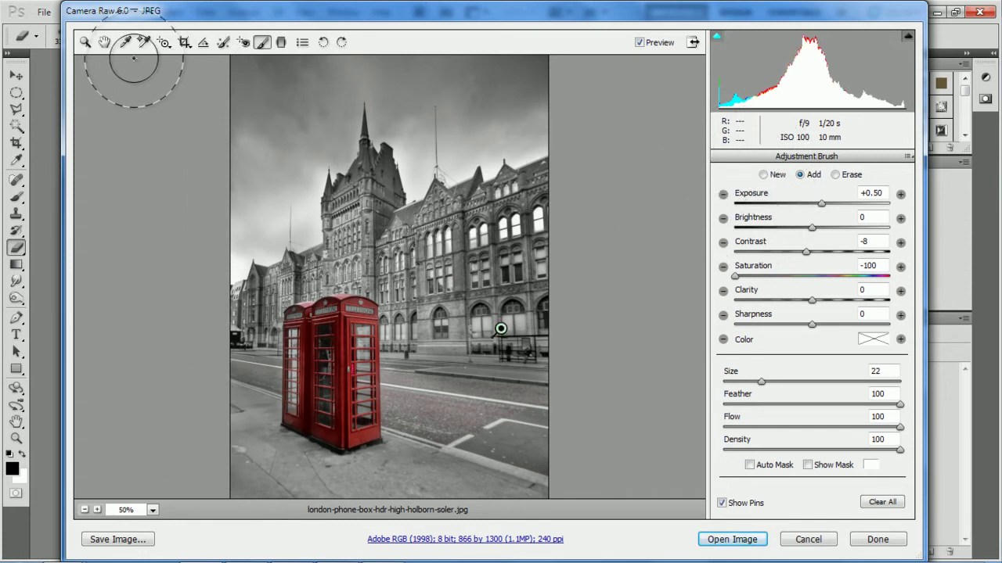
Switch to the Hand tool and show the Basic adjustments panel.
{"action": "left_click", "coordinate": [105, 42]}
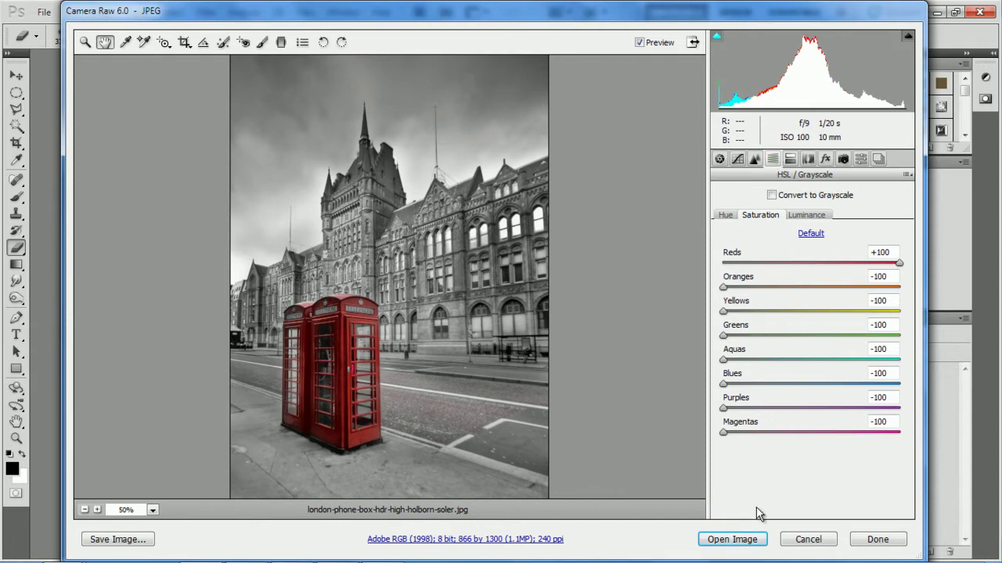
{"action": "left_click", "coordinate": [720, 160]}
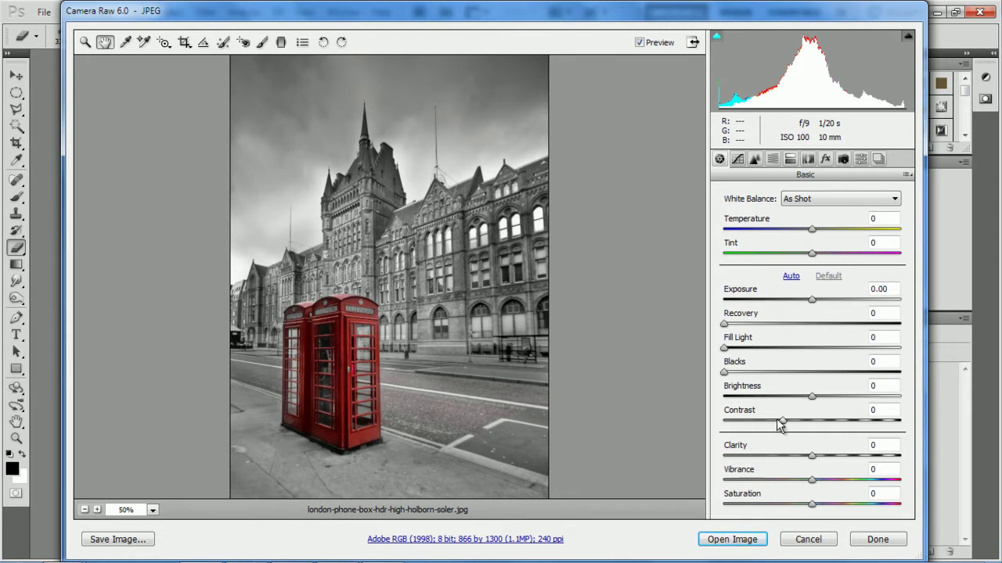
Raise Contrast and set Clarity to +28, Vibrance to +3 and Saturation to +24.
{"action": "left_click_drag", "start_coordinate": [784, 423], "coordinate": [862, 427]}
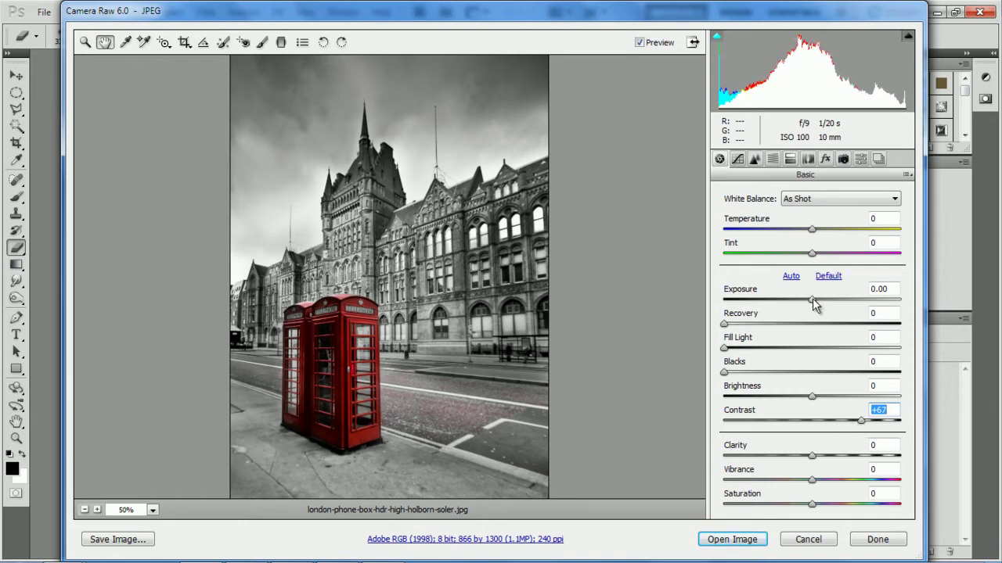
{"action": "left_click_drag", "start_coordinate": [812, 455], "coordinate": [848, 453]}
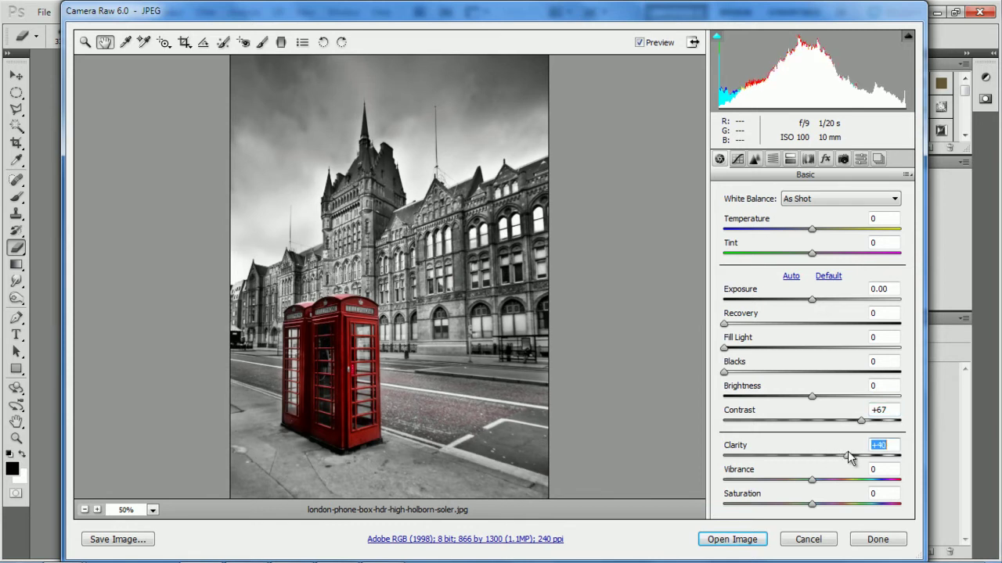
{"action": "left_click_drag", "start_coordinate": [847, 451], "coordinate": [847, 480]}
{"action": "key", "text": "Up"}
{"action": "key", "text": "Up"}
{"action": "key", "text": "Up"}
{"action": "key", "text": "Up"}
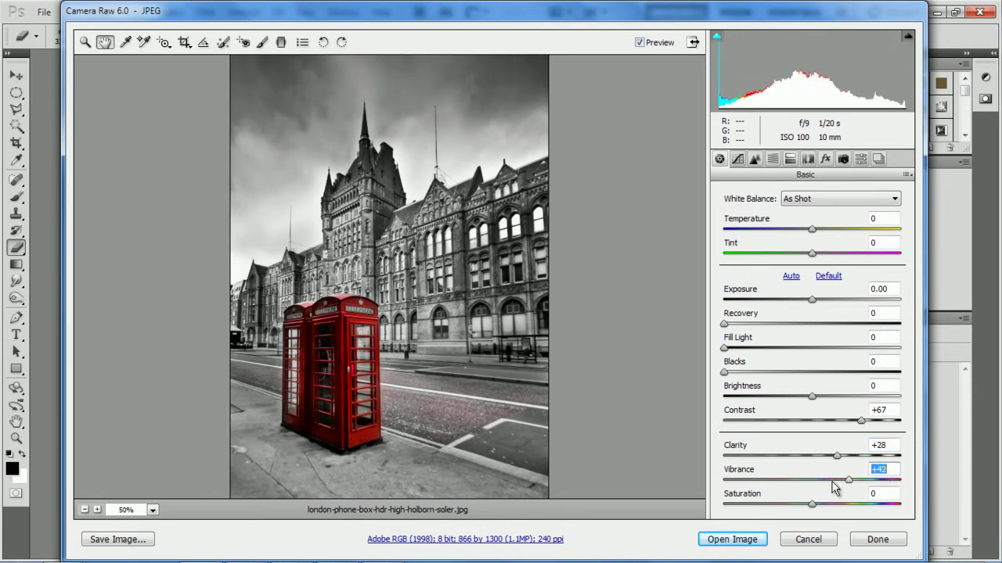
{"action": "left_click", "coordinate": [814, 480]}
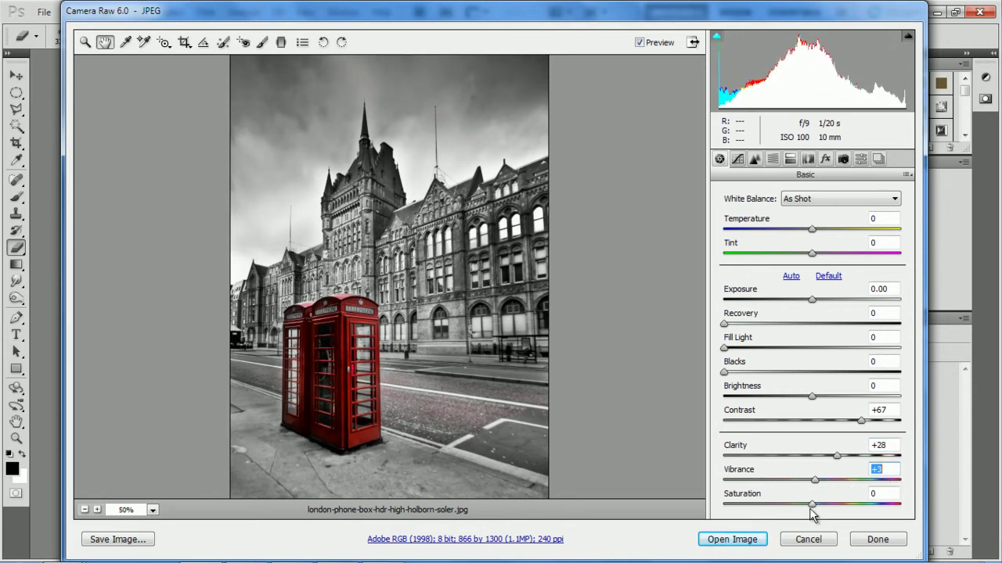
{"action": "left_click_drag", "start_coordinate": [812, 514], "coordinate": [919, 505]}
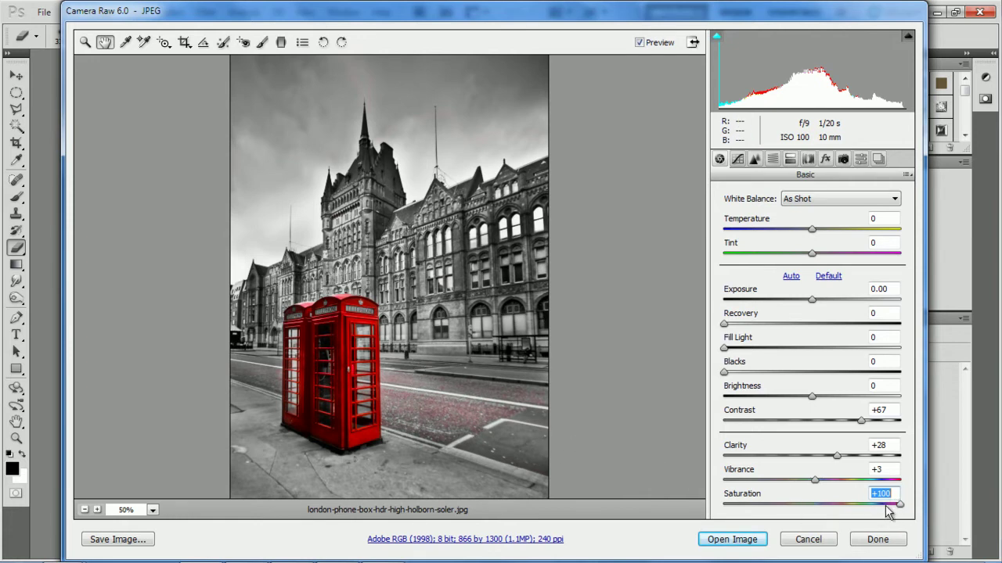
{"action": "left_click_drag", "start_coordinate": [899, 510], "coordinate": [834, 510]}
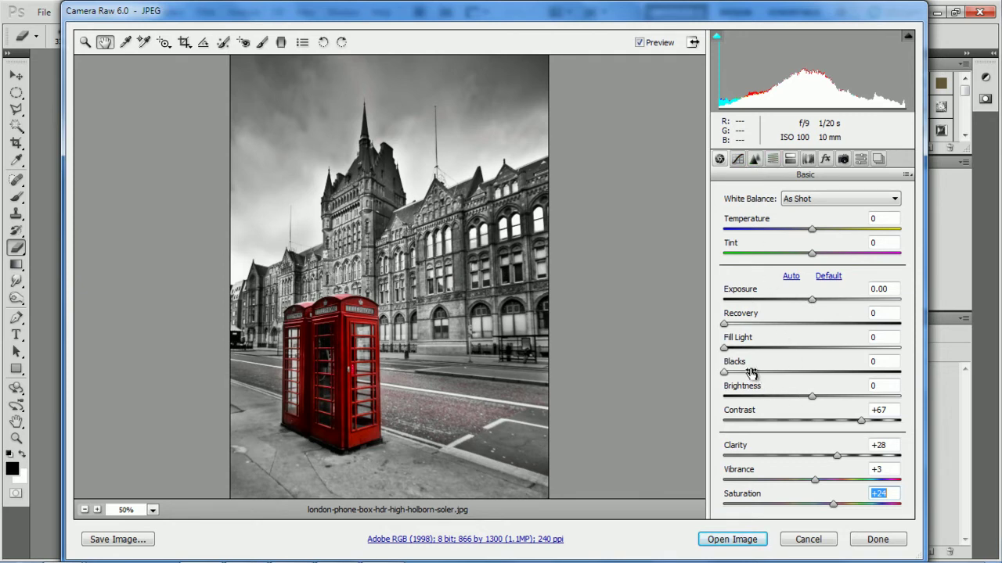
Keep Exposure at 0.00 and fine-tune Contrast to +68.
{"action": "mouse_move", "coordinate": [811, 303]}
{"action": "left_mouse_down"}
{"action": "mouse_move", "coordinate": [822, 305]}
{"action": "mouse_move", "coordinate": [806, 305]}
{"action": "mouse_move", "coordinate": [814, 307]}
{"action": "left_mouse_up"}
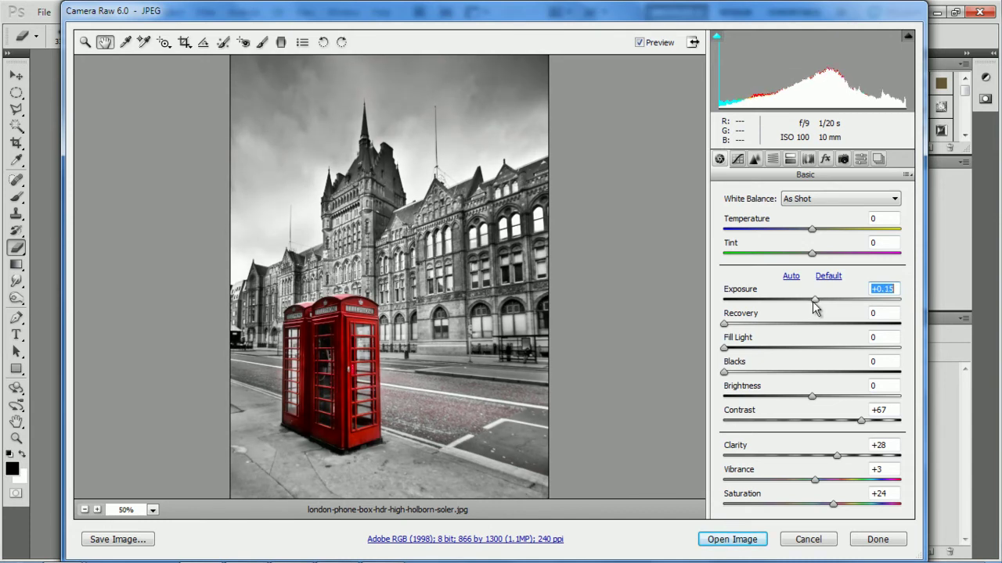
{"action": "left_click_drag", "start_coordinate": [815, 307], "coordinate": [813, 308]}
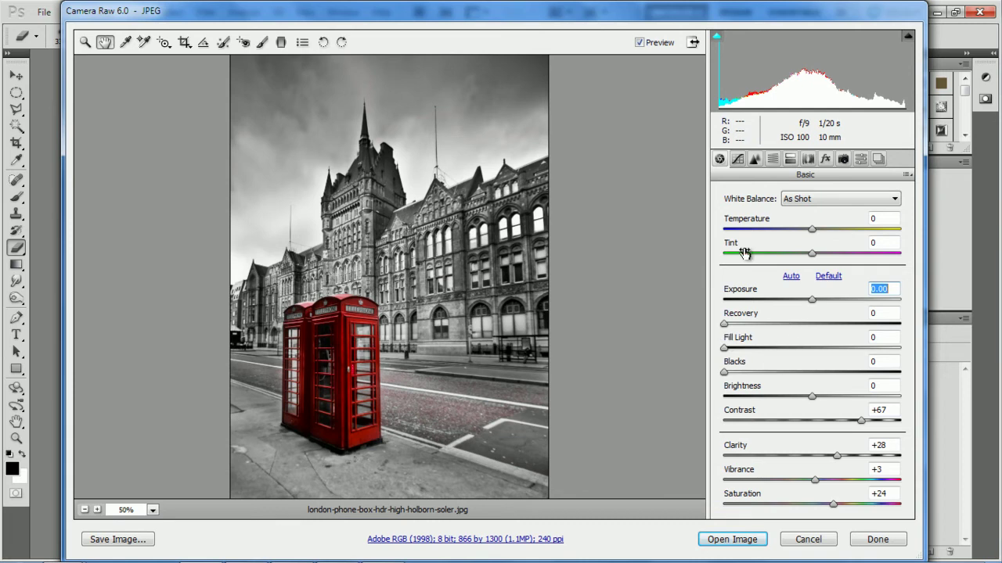
{"action": "left_click", "coordinate": [773, 160]}
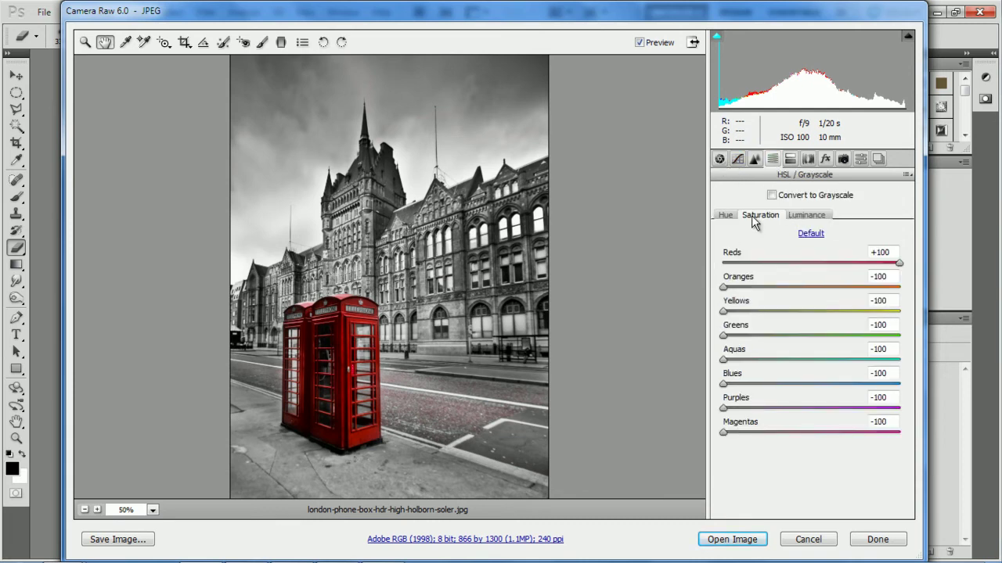
{"action": "left_click", "coordinate": [719, 159]}
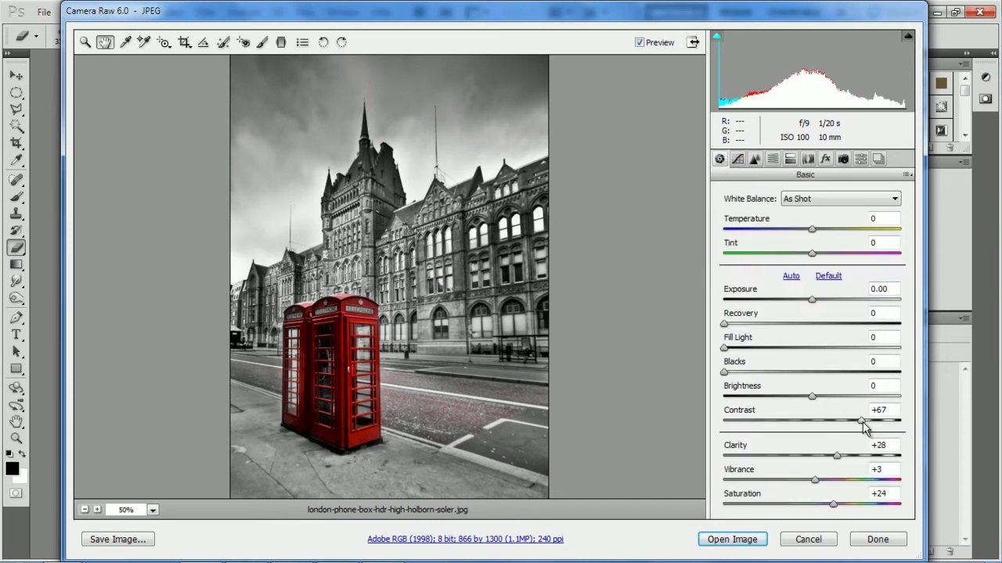
{"action": "mouse_move", "coordinate": [863, 423]}
{"action": "left_mouse_down"}
{"action": "mouse_move", "coordinate": [874, 423]}
{"action": "mouse_move", "coordinate": [862, 423]}
{"action": "left_mouse_up"}
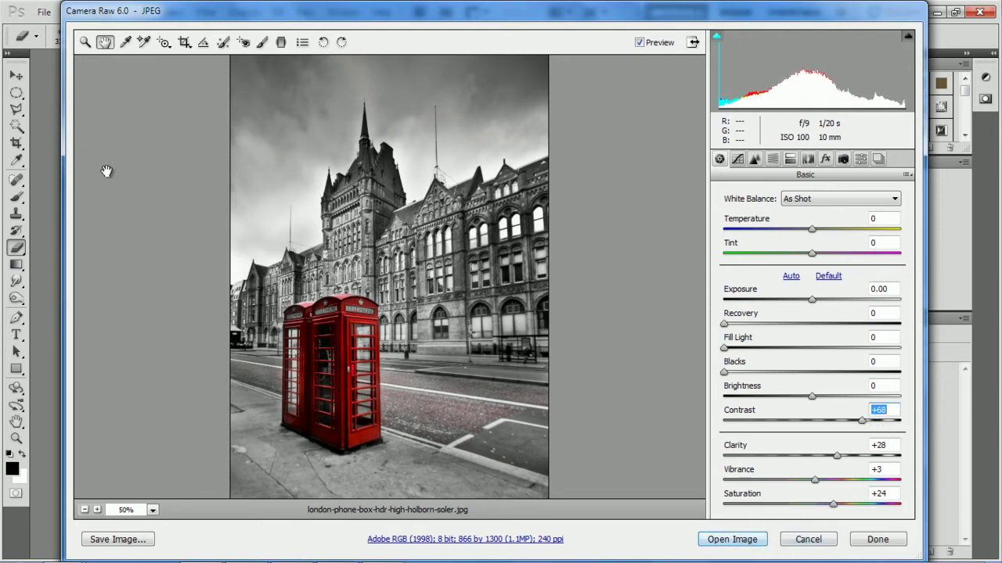
{"action": "left_click", "coordinate": [385, 294]}
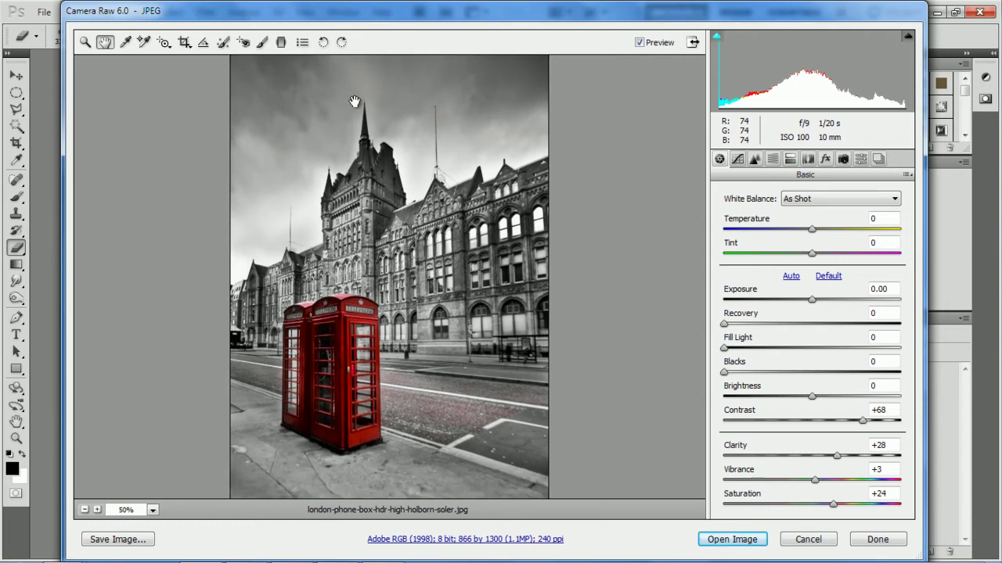
{"action": "left_click_drag", "start_coordinate": [415, 166], "coordinate": [415, 200]}
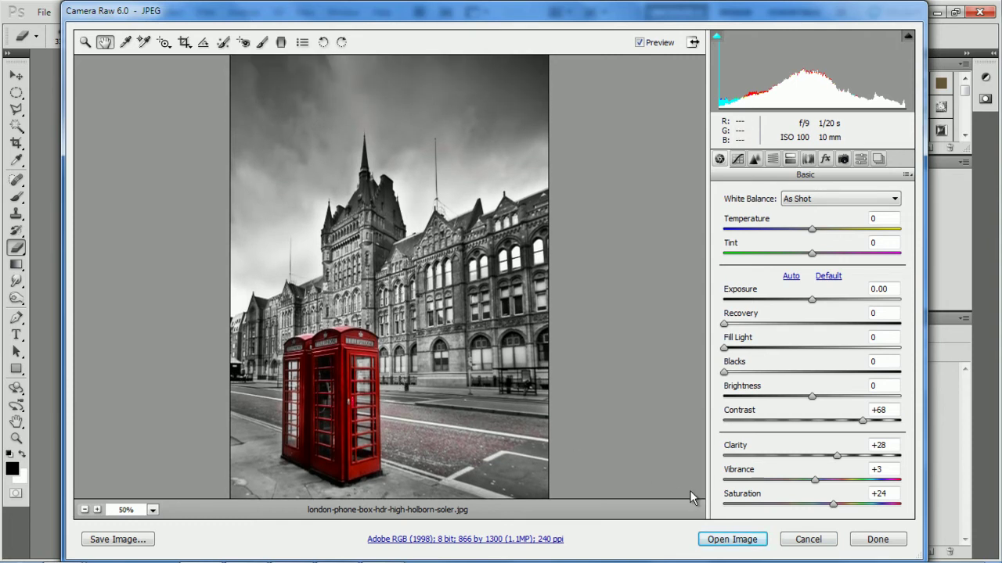
Open the edited image in Photoshop and convert the Background into Layer 0.
{"action": "left_click", "coordinate": [721, 540]}
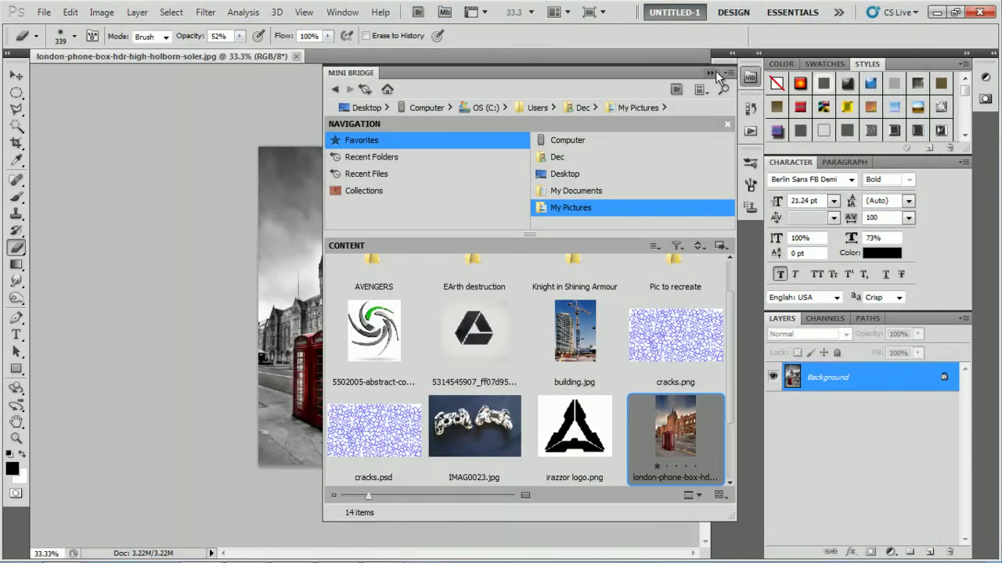
{"action": "left_click", "coordinate": [712, 70]}
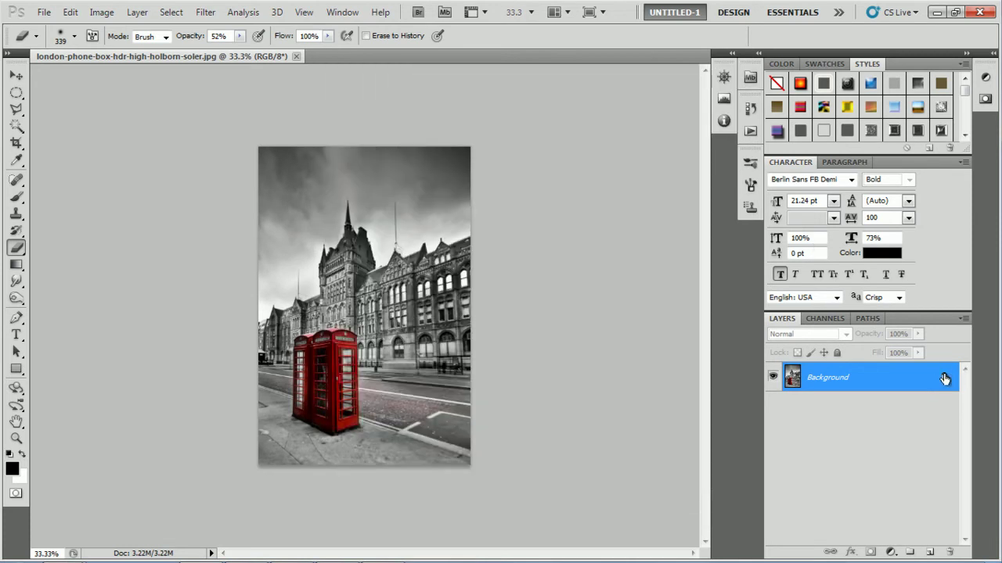
{"action": "left_click_drag", "start_coordinate": [945, 379], "coordinate": [952, 552]}
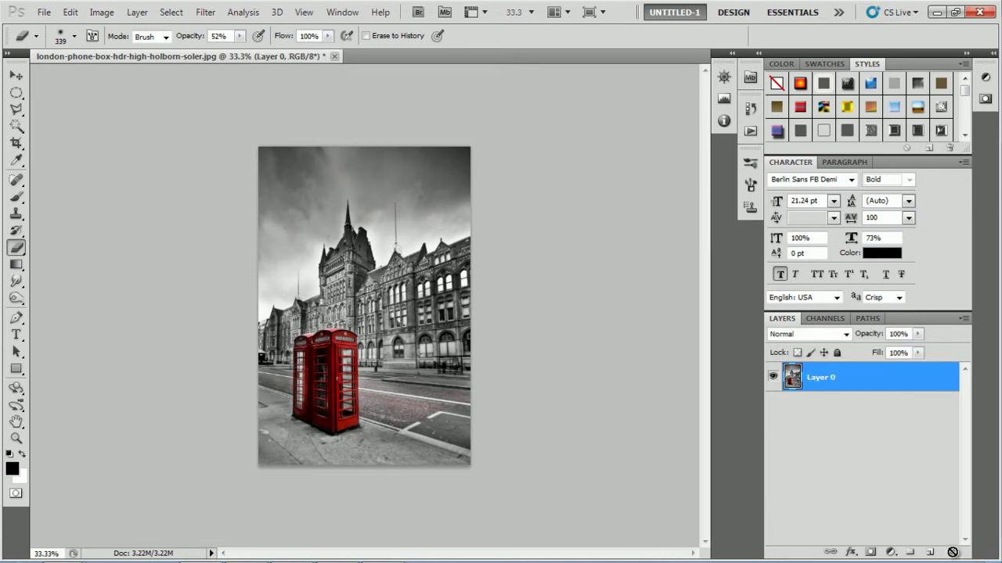
{"action": "left_click", "coordinate": [853, 467]}
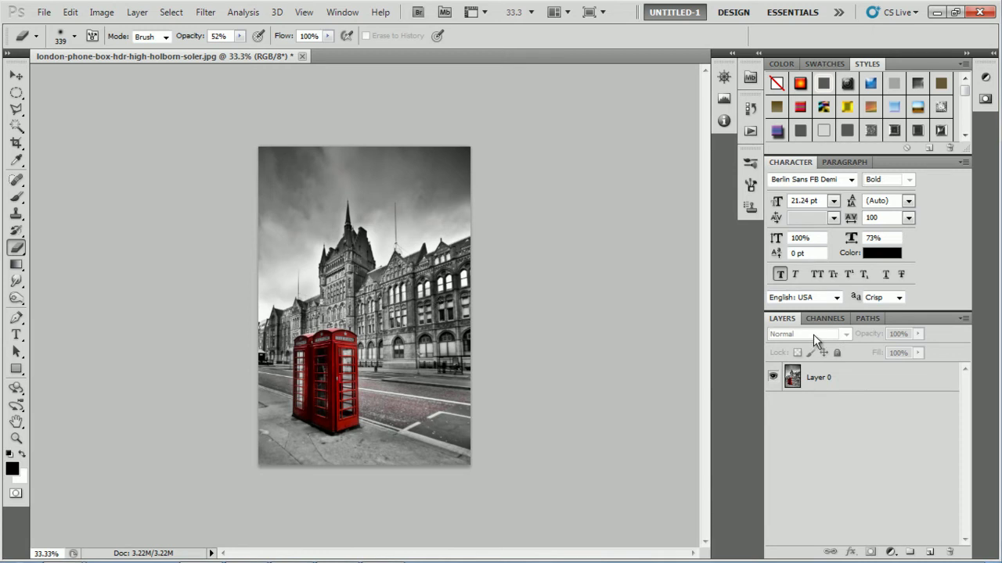
{"action": "left_click", "coordinate": [820, 379]}
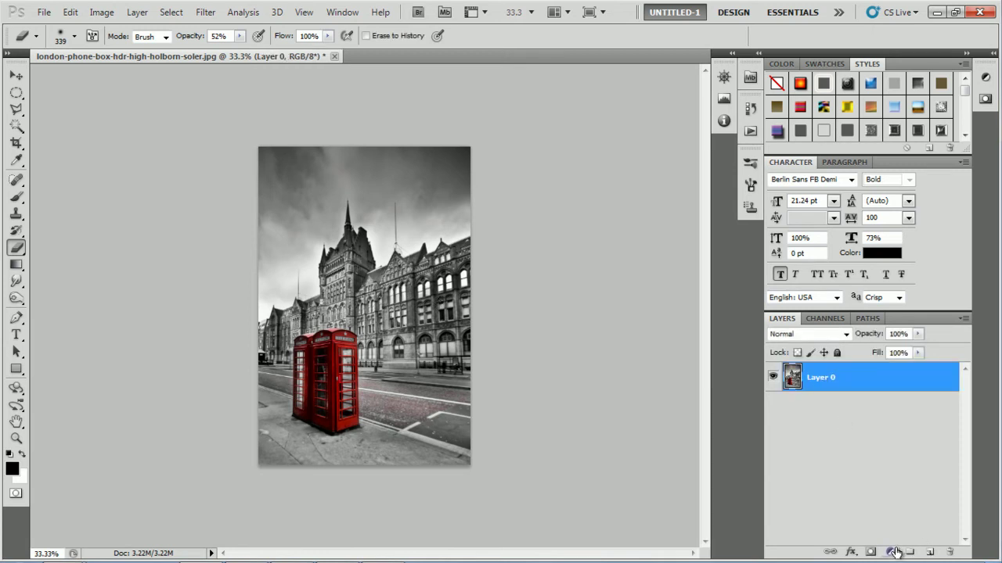
{"action": "key", "text": "ctrl+plus"}
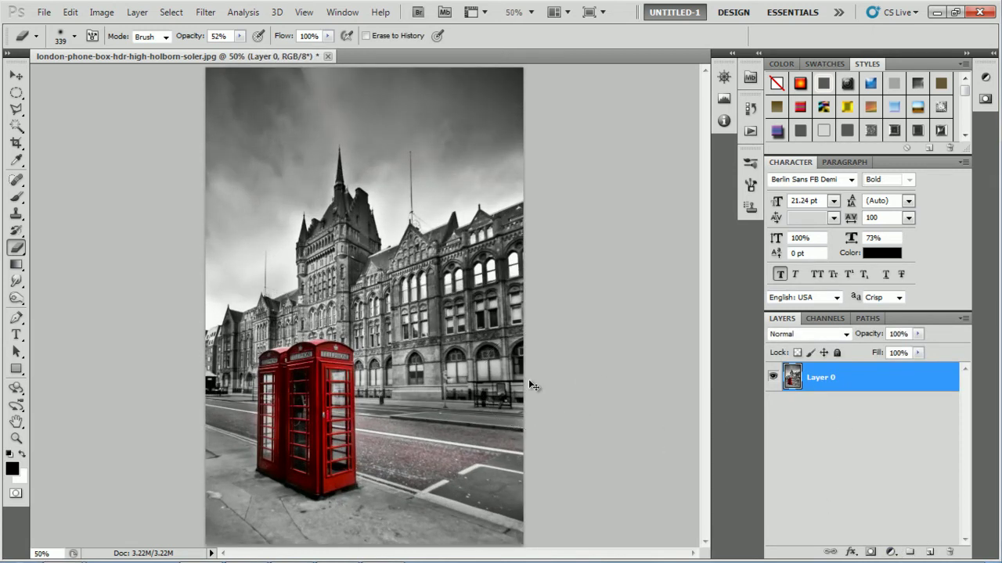
{"action": "key", "text": "ctrl+minus"}
Add a Gradient Map adjustment layer in Overlay mode at 27% opacity.
{"action": "left_click", "coordinate": [889, 552]}
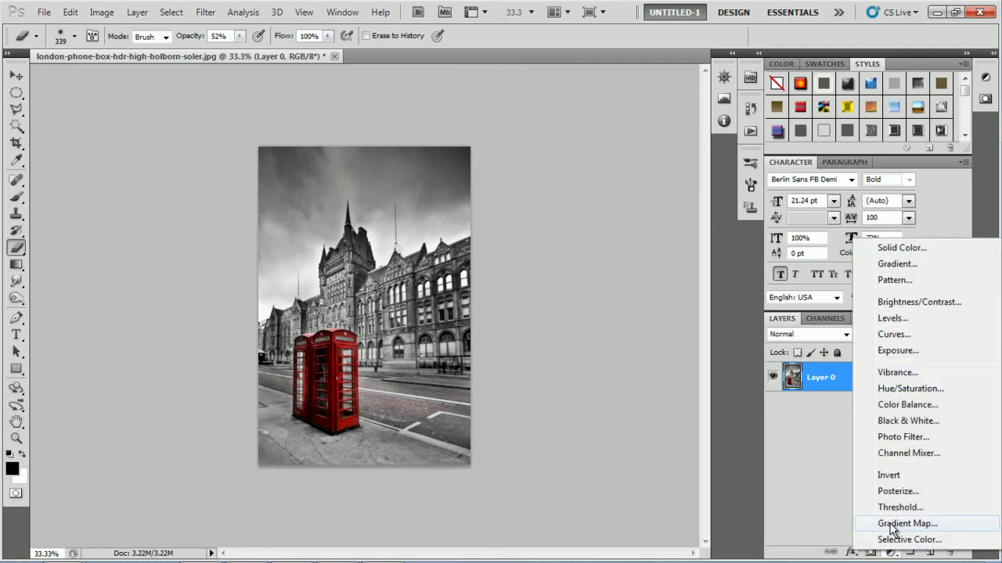
{"action": "left_click", "coordinate": [890, 523]}
{"action": "left_click", "coordinate": [814, 334]}
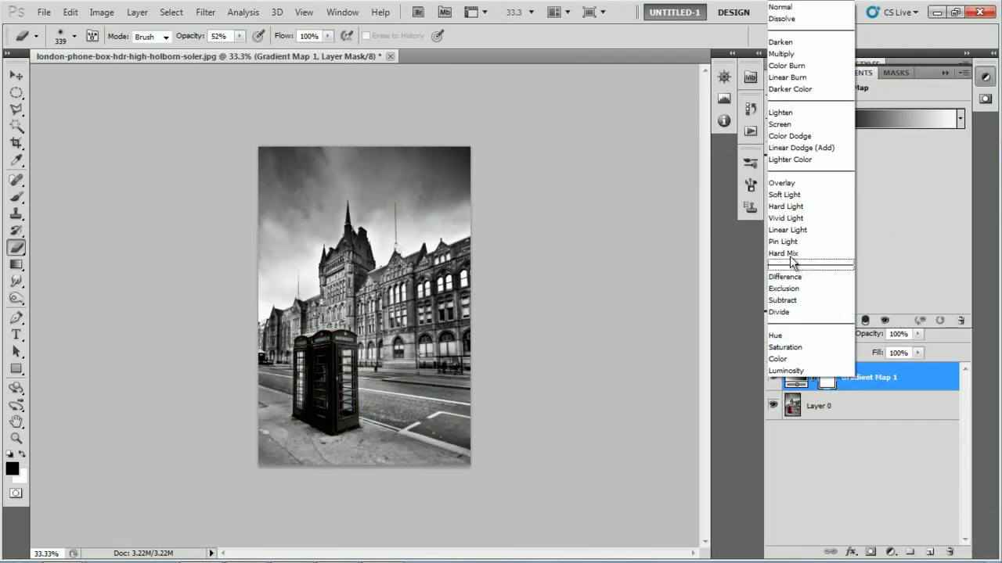
{"action": "left_click", "coordinate": [782, 183]}
{"action": "left_click_drag", "start_coordinate": [871, 345], "coordinate": [824, 336]}
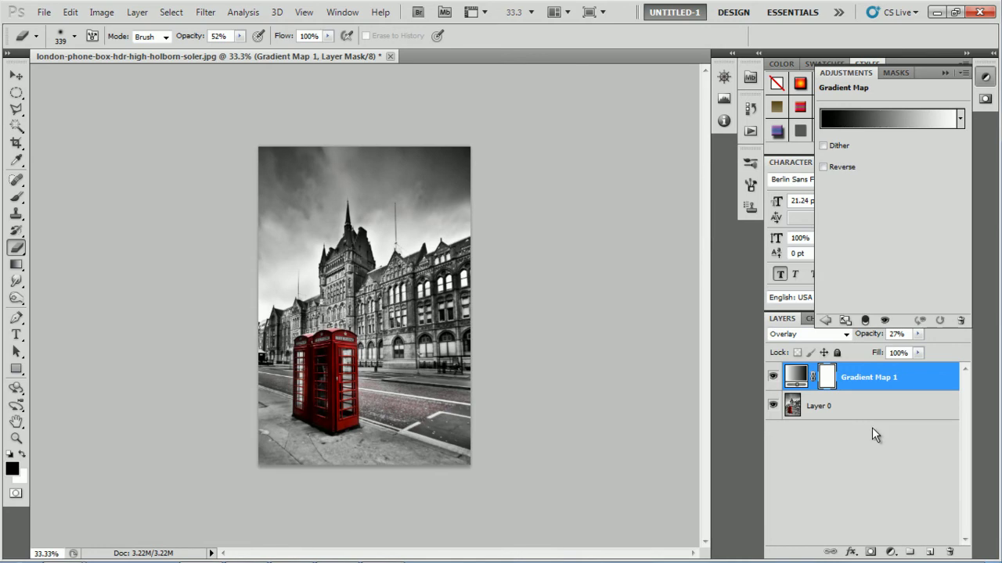
Add a new layer and fill it with solid black.
{"action": "left_click", "coordinate": [930, 551]}
{"action": "left_click", "coordinate": [70, 12]}
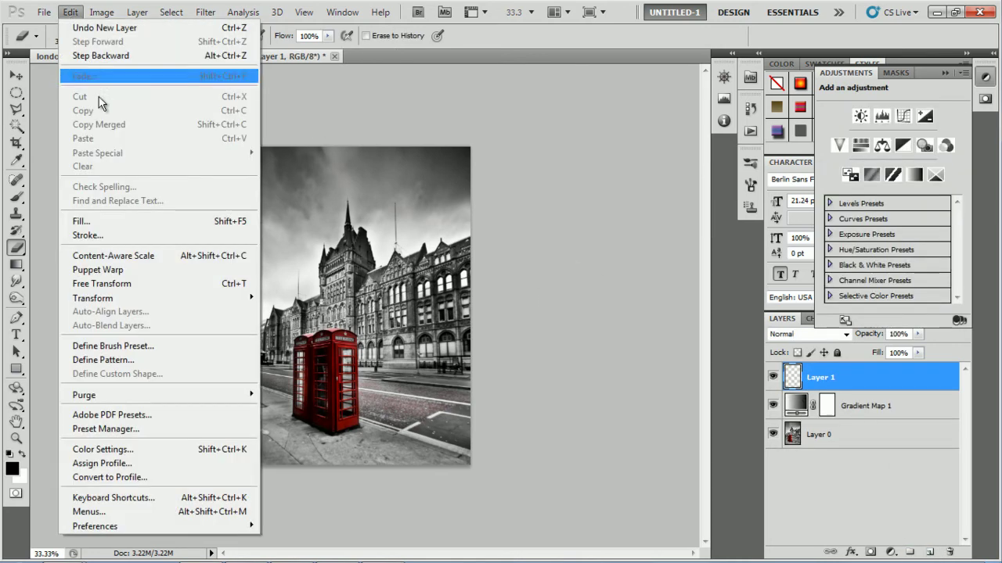
{"action": "left_click", "coordinate": [109, 217]}
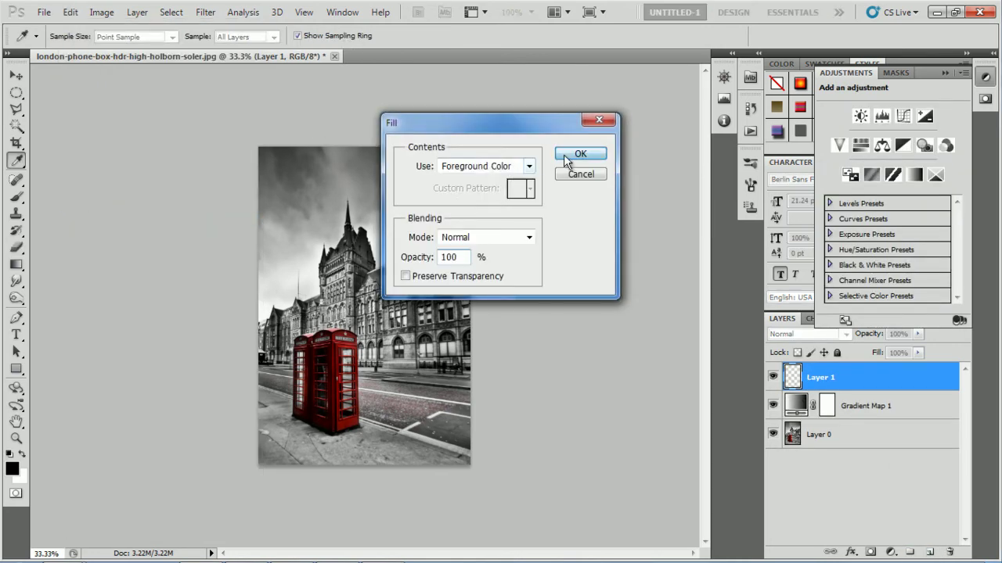
{"action": "left_click", "coordinate": [576, 154]}
Cut a large elliptical hole out of the black layer and nudge the frame into place.
{"action": "left_click", "coordinate": [16, 92]}
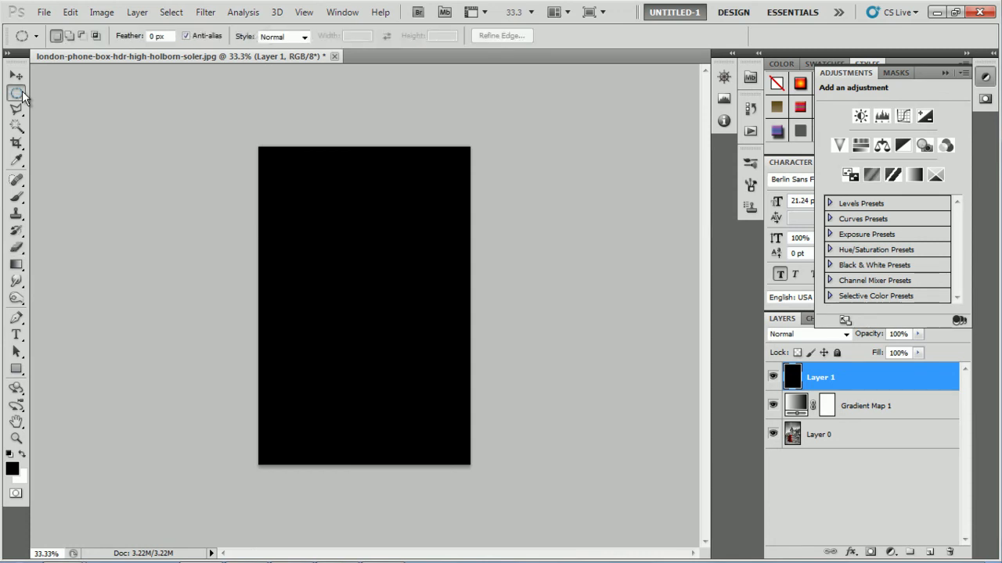
{"action": "right_click", "coordinate": [22, 99]}
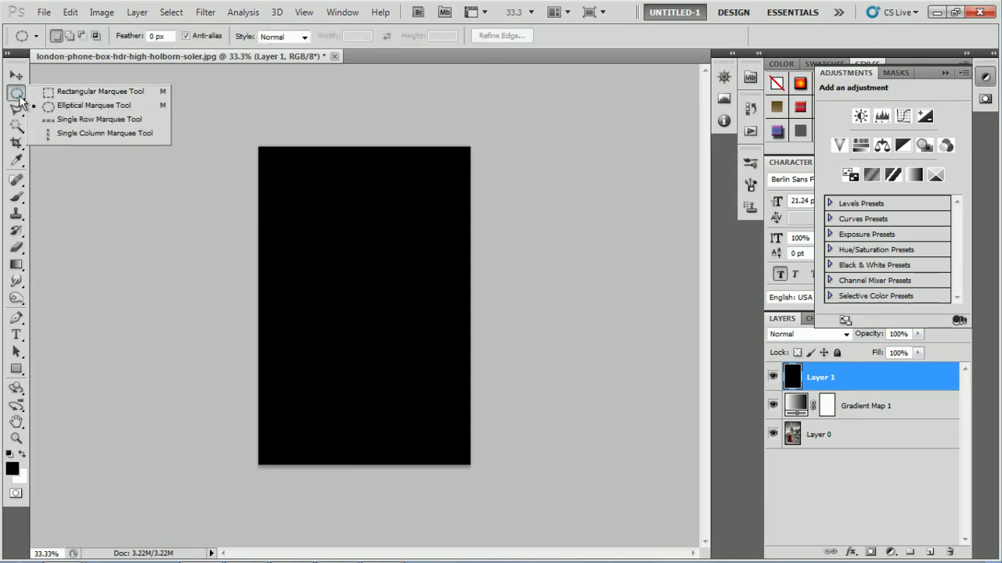
{"action": "left_click", "coordinate": [77, 105]}
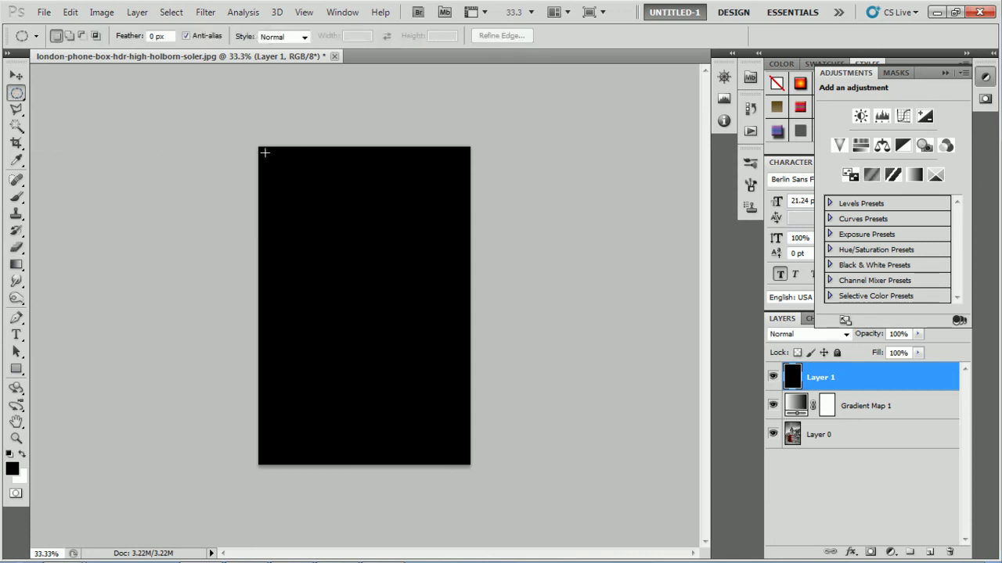
{"action": "left_click_drag", "start_coordinate": [407, 337], "coordinate": [457, 425]}
{"action": "left_click_drag", "start_coordinate": [463, 458], "coordinate": [462, 459]}
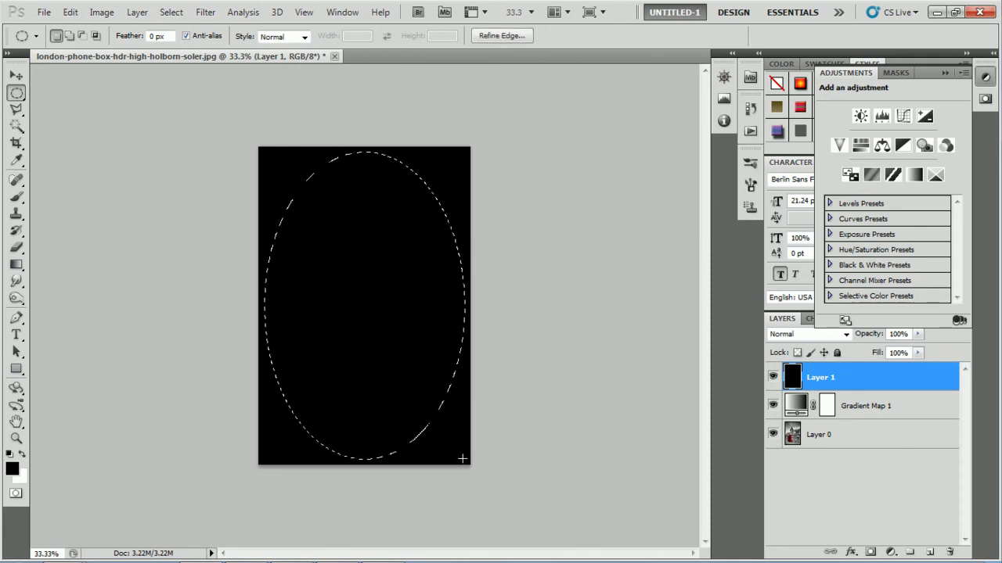
{"action": "key", "text": "Delete"}
{"action": "key", "text": "ctrl+d"}
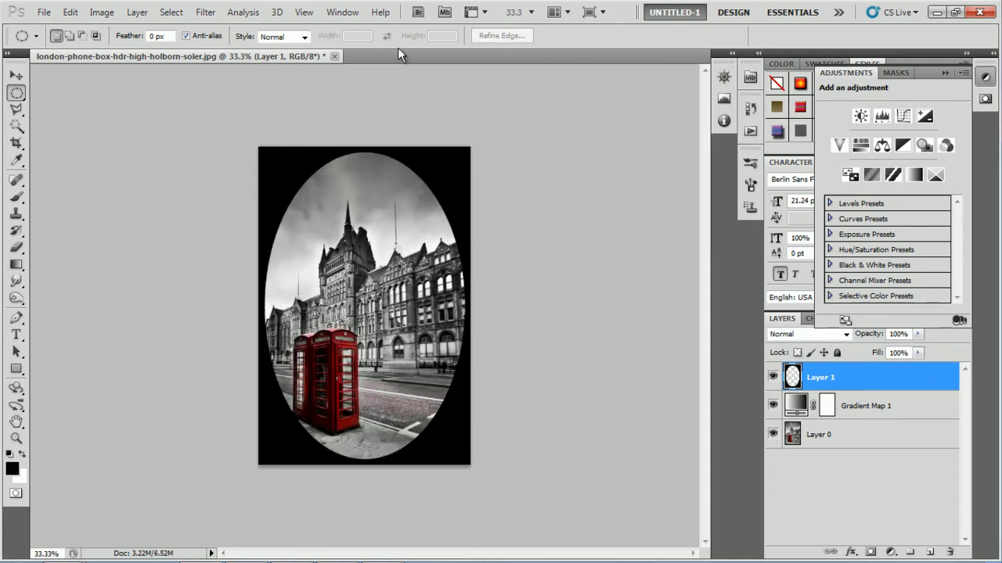
{"action": "left_click", "coordinate": [16, 75]}
{"action": "mouse_move", "coordinate": [330, 237]}
{"action": "left_mouse_down"}
{"action": "mouse_move", "coordinate": [338, 227]}
{"action": "mouse_move", "coordinate": [330, 241]}
{"action": "left_mouse_up"}
Apply a 48.6-pixel Gaussian Blur to the black frame and lower Layer 1 to 63% opacity.
{"action": "left_click", "coordinate": [205, 11]}
{"action": "mouse_move", "coordinate": [209, 146]}
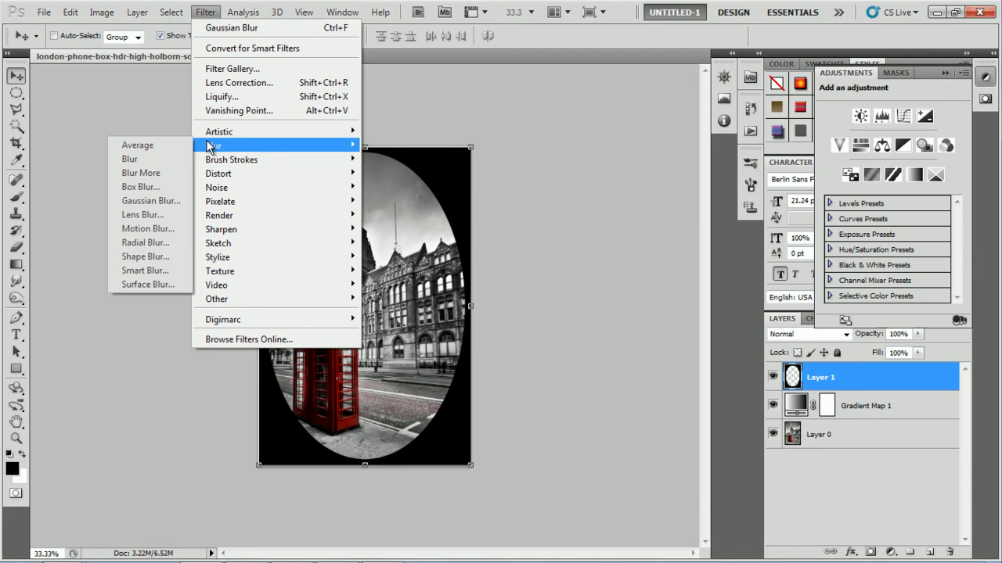
{"action": "left_click", "coordinate": [168, 200]}
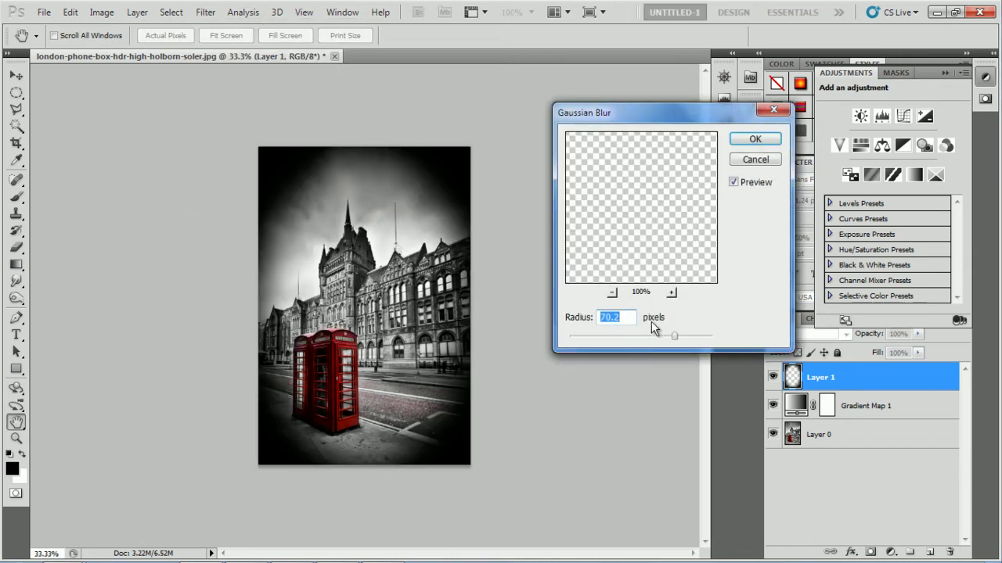
{"action": "mouse_move", "coordinate": [674, 341]}
{"action": "left_mouse_down"}
{"action": "mouse_move", "coordinate": [623, 339]}
{"action": "mouse_move", "coordinate": [677, 342]}
{"action": "left_mouse_up"}
{"action": "left_click", "coordinate": [756, 140]}
{"action": "key", "text": "v"}
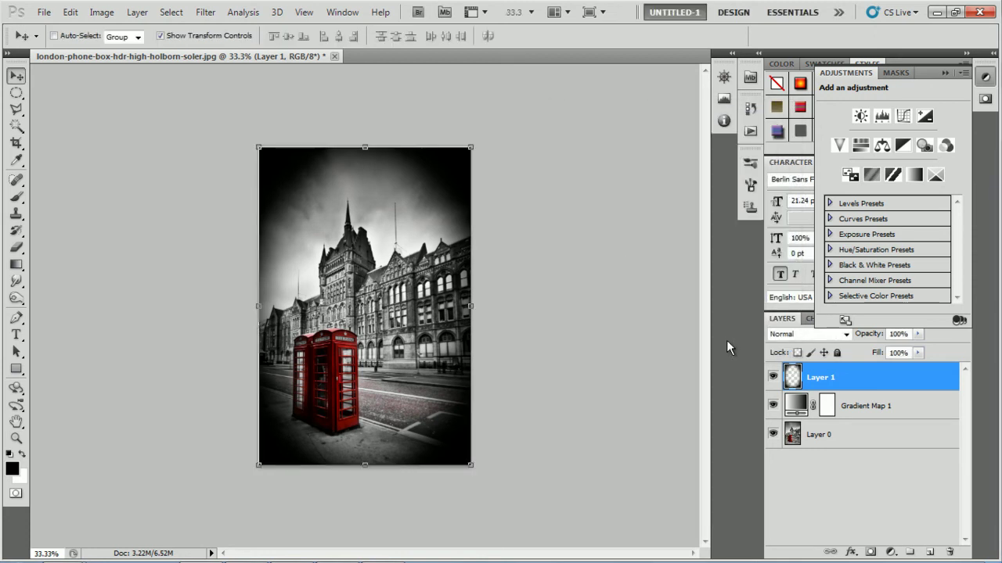
{"action": "left_click_drag", "start_coordinate": [875, 336], "coordinate": [842, 345]}
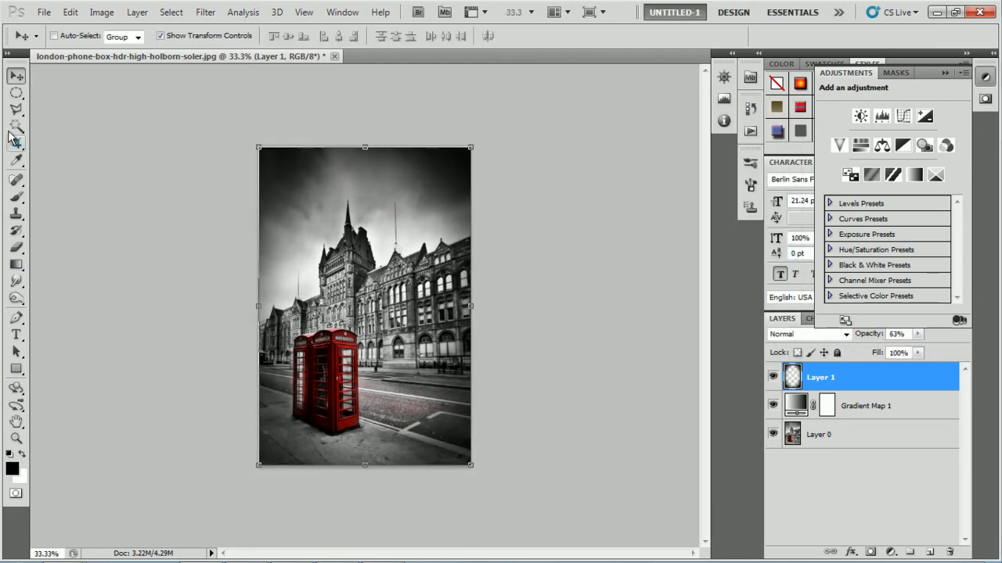
Erase the vignette's darkness over the upper sky, with eraser opacity at 100%.
{"action": "left_click", "coordinate": [16, 246]}
{"action": "left_click_drag", "start_coordinate": [306, 162], "coordinate": [340, 168]}
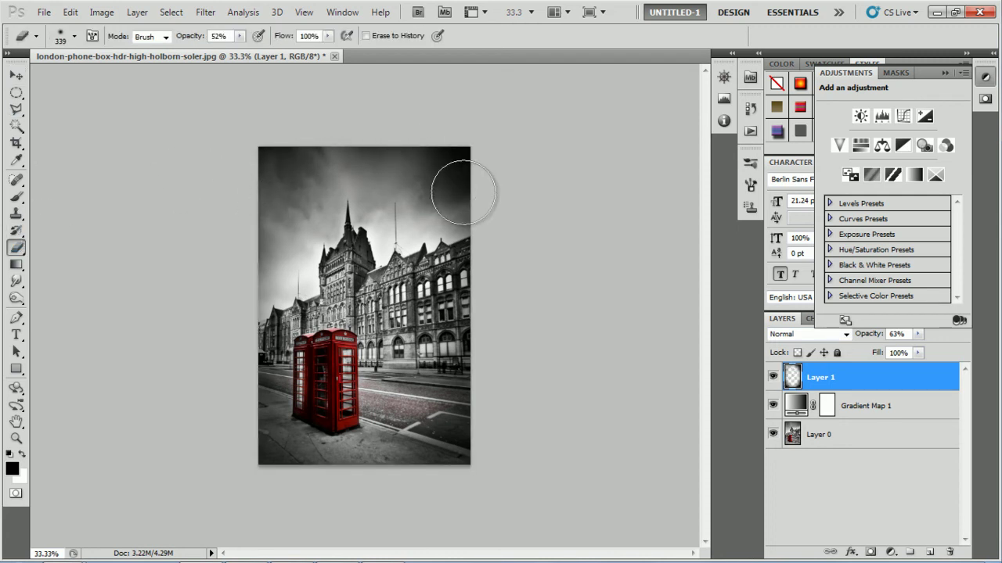
{"action": "mouse_move", "coordinate": [464, 192]}
{"action": "left_mouse_down"}
{"action": "mouse_move", "coordinate": [436, 167]}
{"action": "mouse_move", "coordinate": [440, 190]}
{"action": "left_mouse_up"}
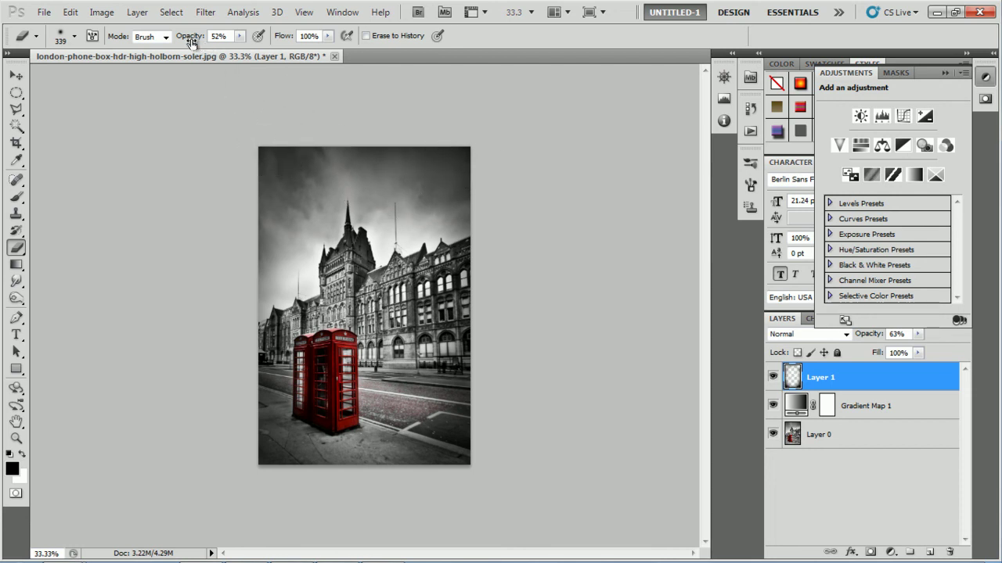
{"action": "left_click_drag", "start_coordinate": [191, 43], "coordinate": [255, 48]}
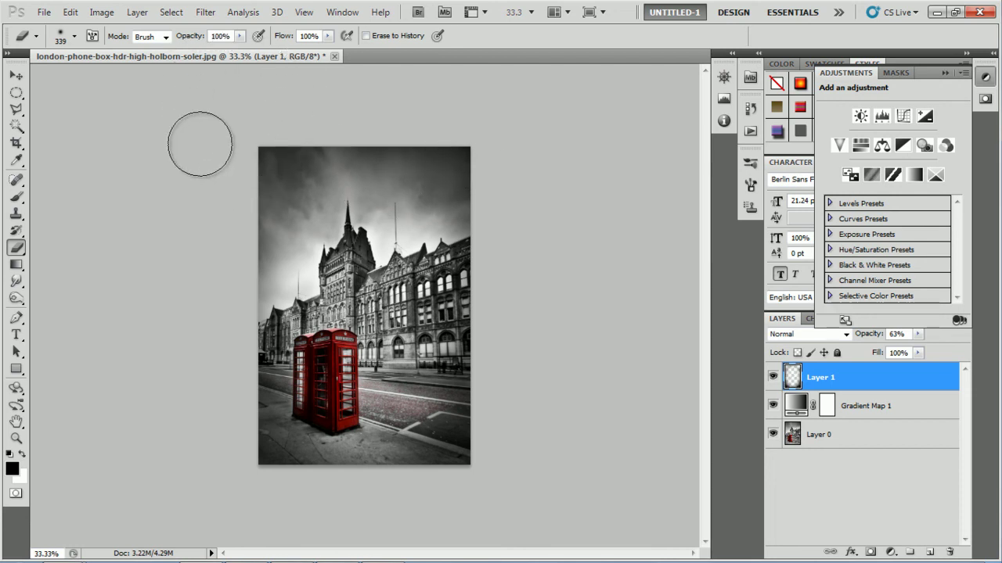
Select the Gradient Map 1 layer and zoom the view to 50%.
{"action": "left_click", "coordinate": [859, 412]}
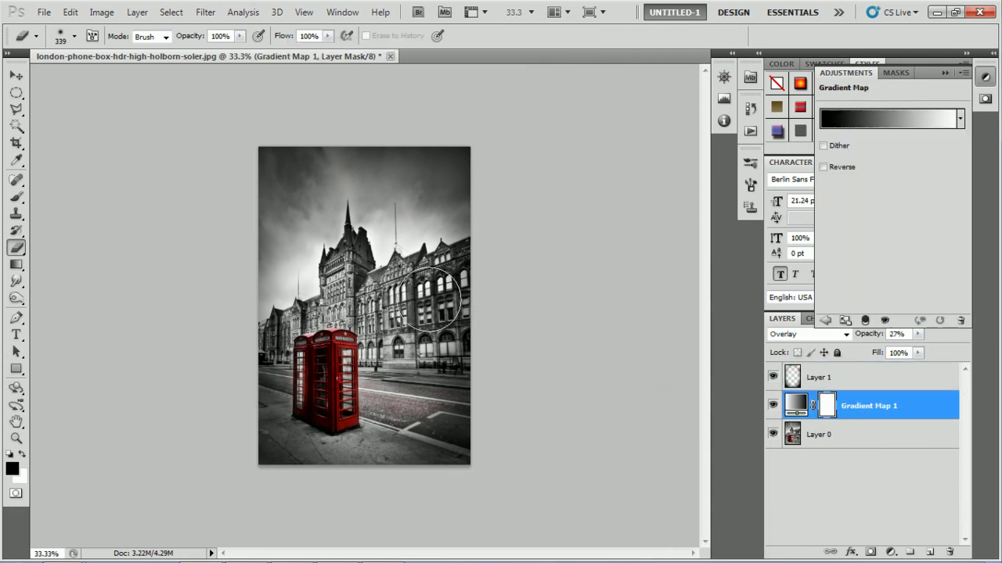
{"action": "key", "text": "ctrl+plus"}
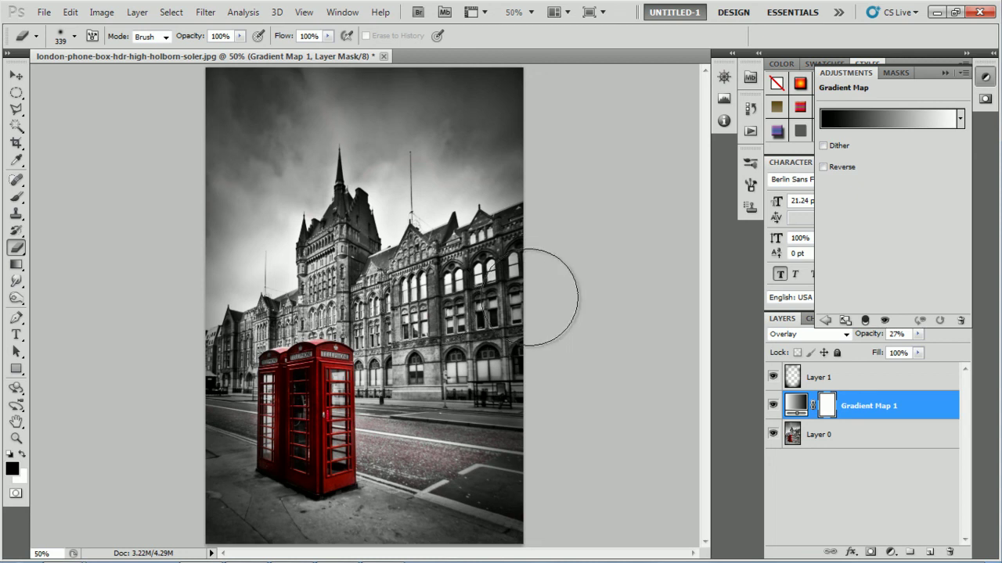
{"action": "mouse_move", "coordinate": [136, 552]}
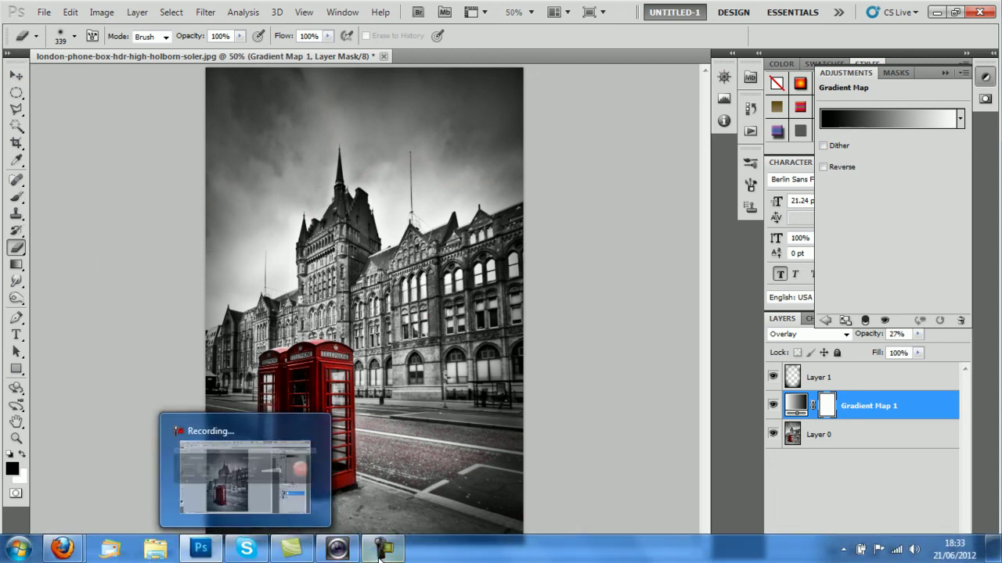